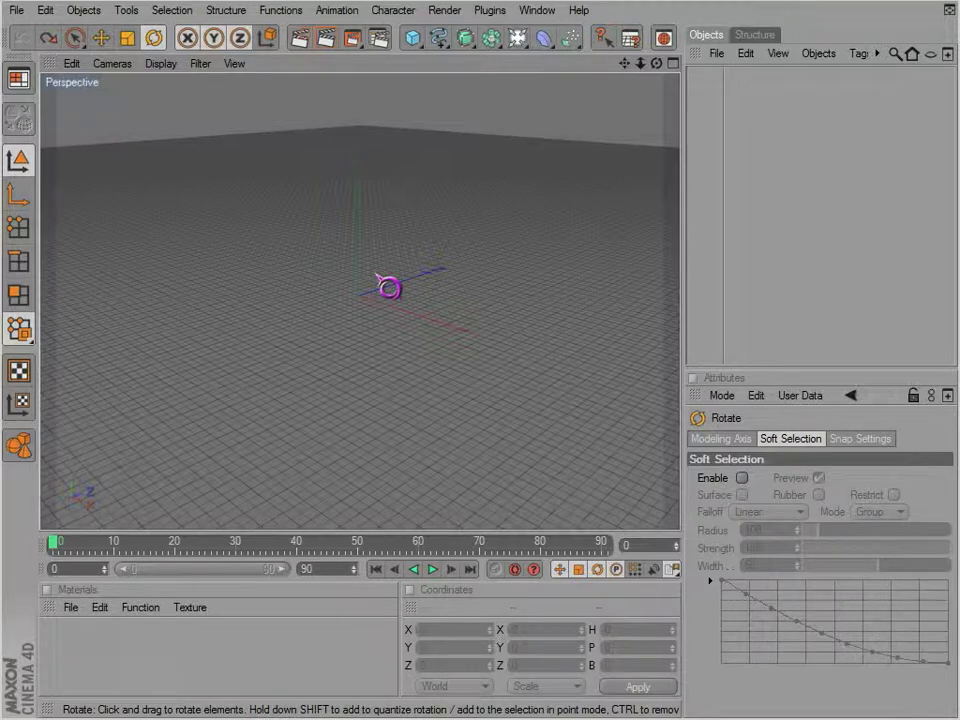
- Open the configuration settings for all viewports and enlarge the Attributes area to show the full list of display options
{"action": "left_click", "coordinate": [118, 70]}
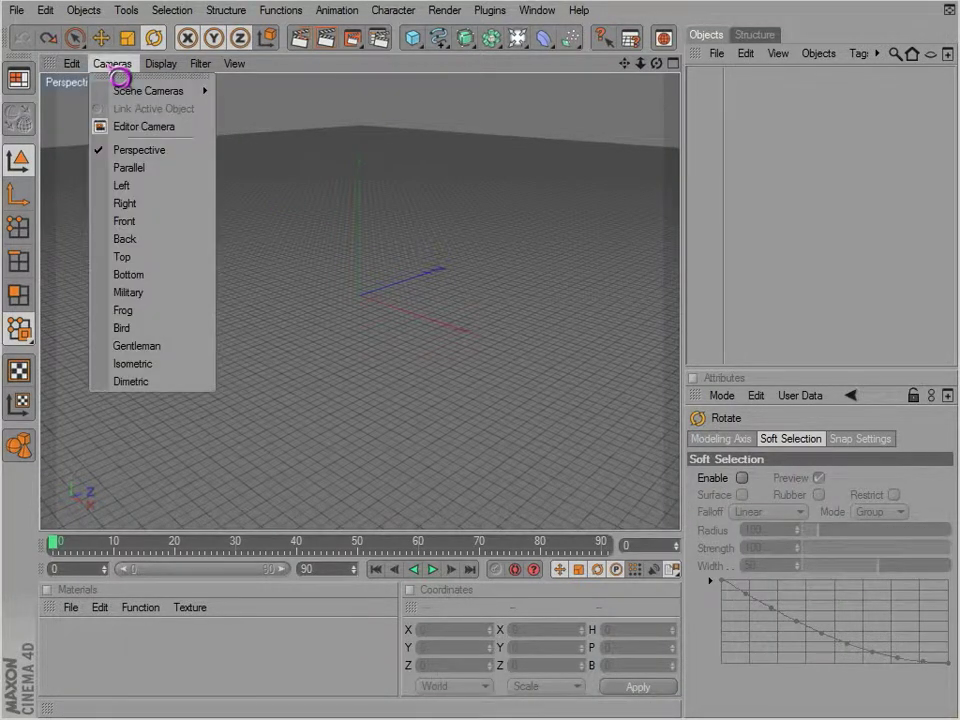
{"action": "left_click", "coordinate": [118, 74]}
{"action": "left_click", "coordinate": [82, 72]}
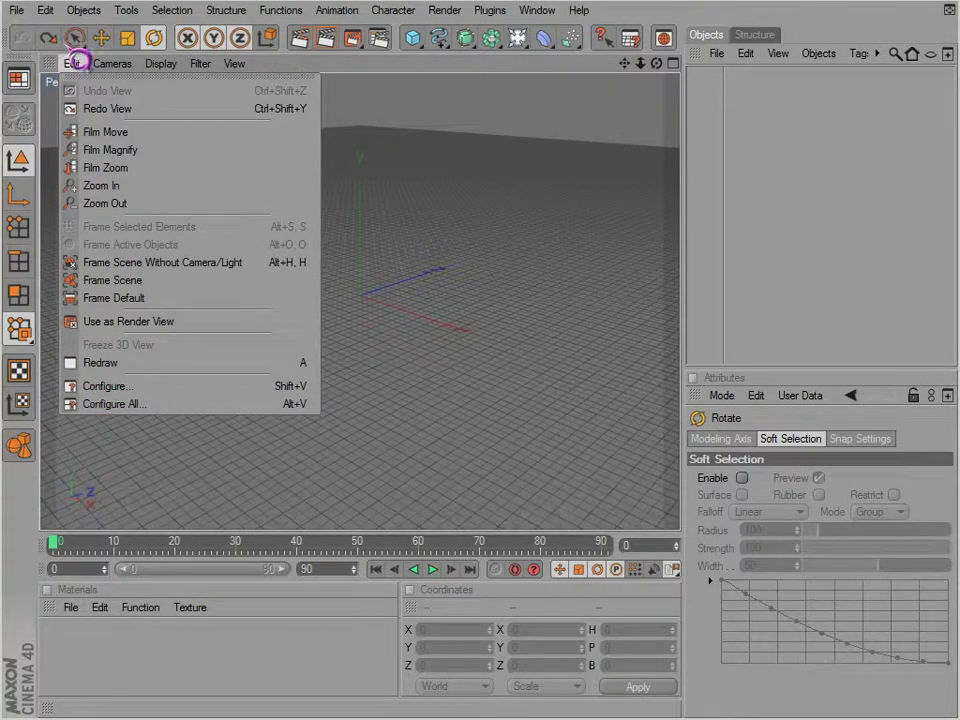
{"action": "left_click", "coordinate": [75, 64]}
{"action": "left_click", "coordinate": [74, 72]}
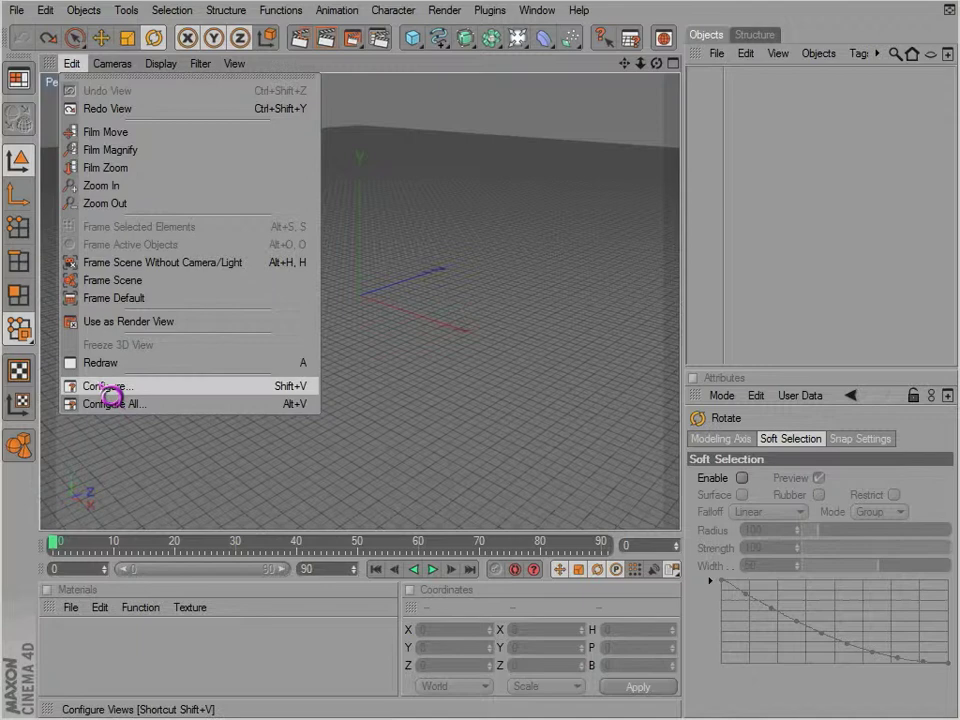
{"action": "left_click", "coordinate": [110, 404]}
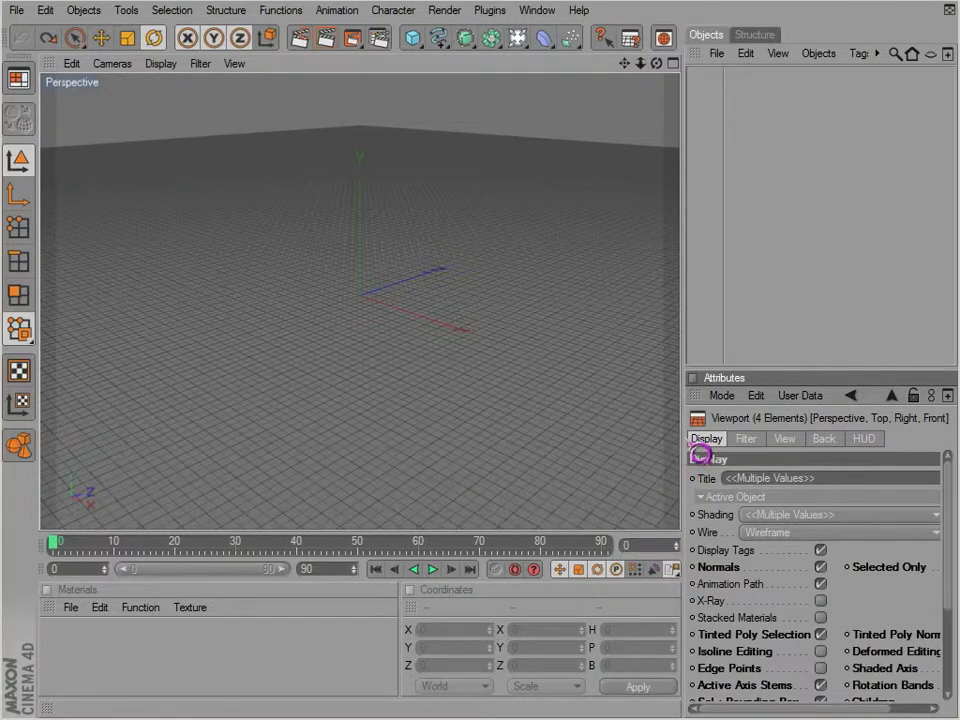
{"action": "left_click_drag", "start_coordinate": [683, 437], "coordinate": [631, 437]}
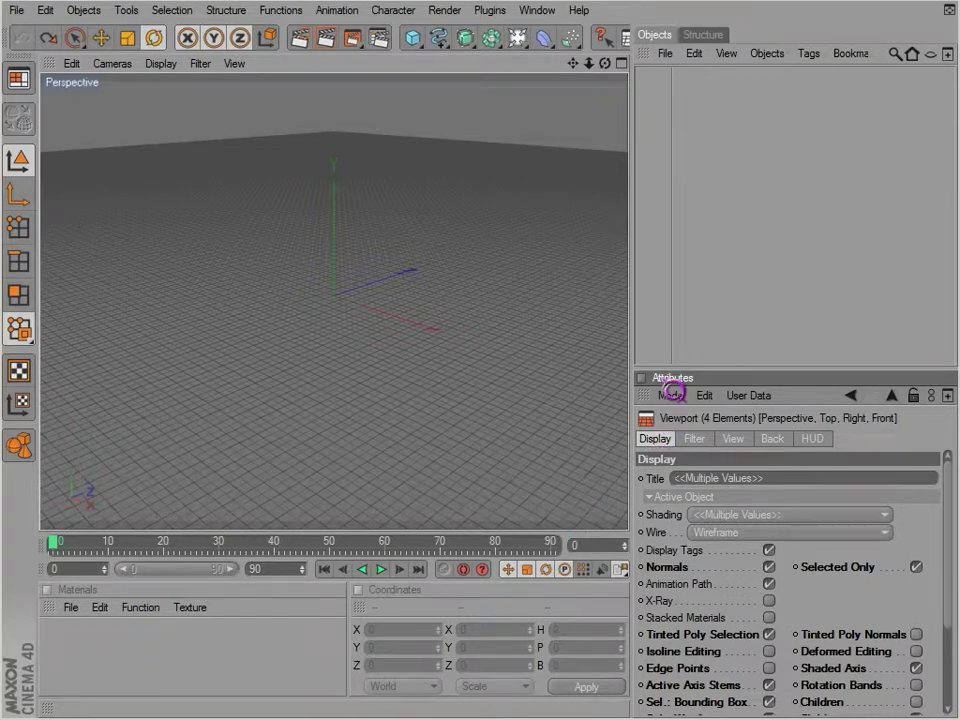
{"action": "left_click_drag", "start_coordinate": [663, 367], "coordinate": [675, 246]}
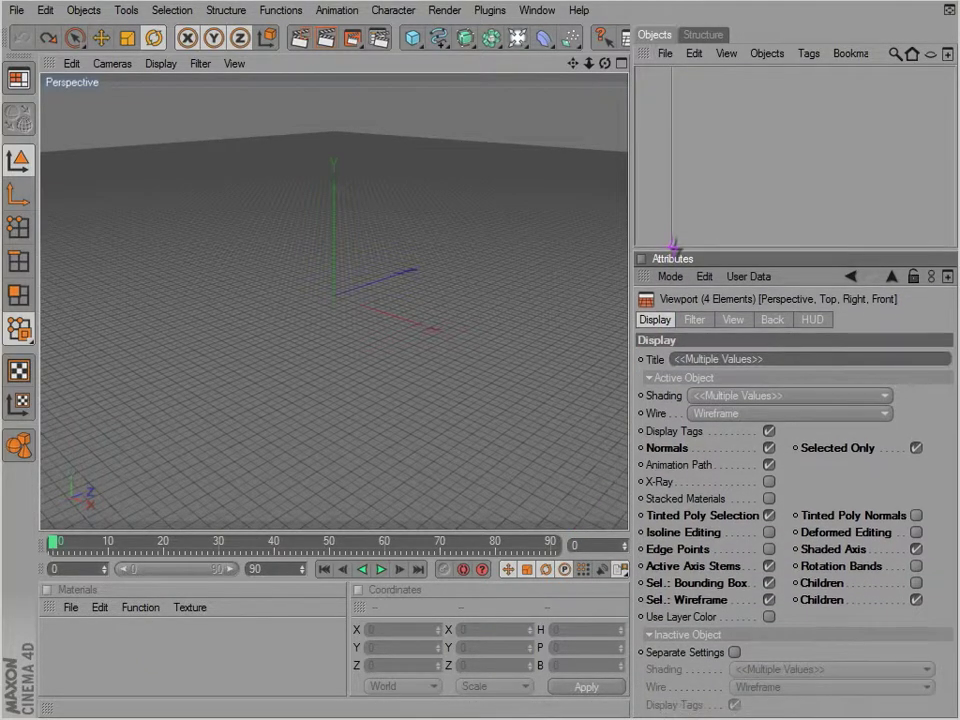
- Add a sphere to the scene and enable Rotation Bands in the display settings of all viewports
{"action": "left_click_drag", "start_coordinate": [412, 37], "coordinate": [548, 62]}
{"action": "scroll", "coordinate": [389, 364], "scroll_direction": "up", "scroll_amount": 1}
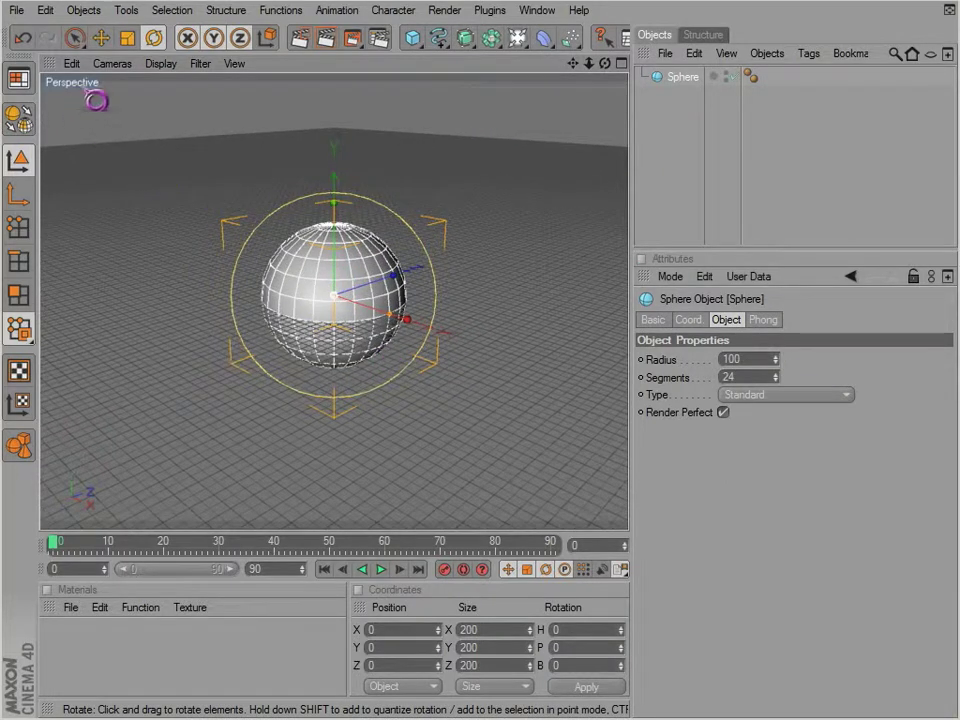
{"action": "left_click", "coordinate": [112, 63]}
{"action": "left_click", "coordinate": [110, 401]}
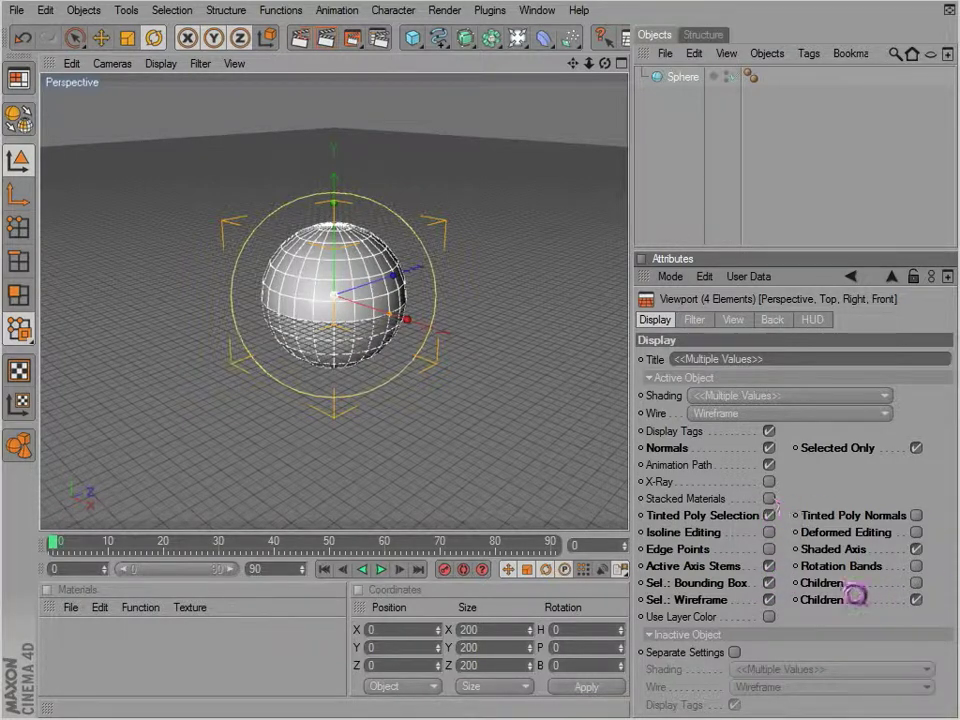
{"action": "left_click", "coordinate": [916, 566]}
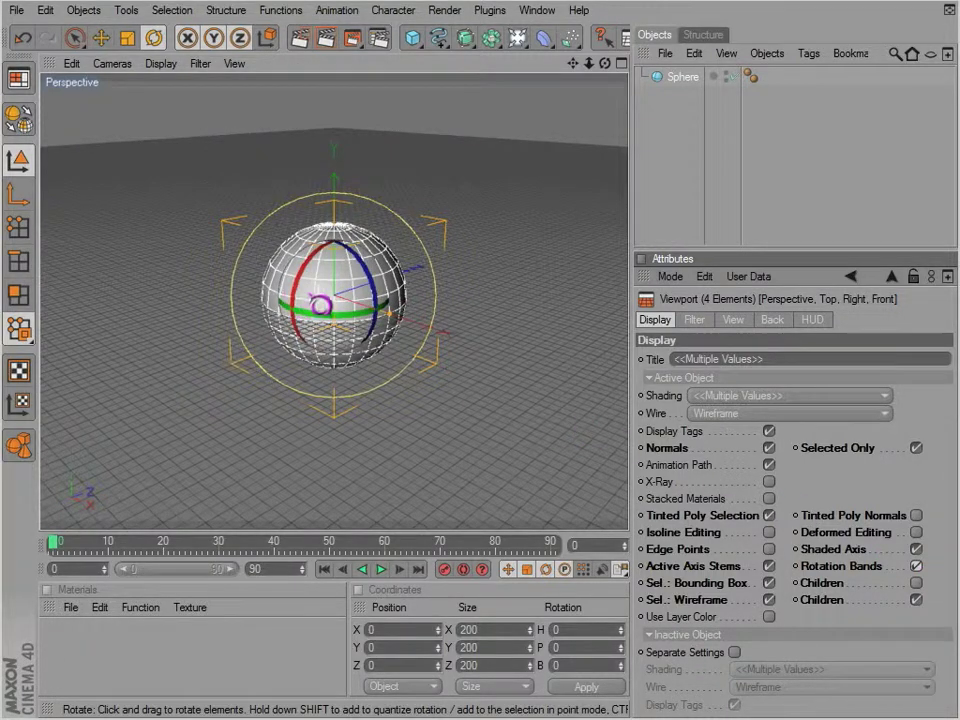
- Try rotating the sphere with its rotation bands, undo the rotation, and disable Rotation Bands in the perspective view
{"action": "left_click_drag", "start_coordinate": [315, 283], "coordinate": [375, 311]}
{"action": "key", "text": "ctrl+z"}
{"action": "key", "text": "ctrl+z"}
{"action": "key", "text": "ctrl+z"}
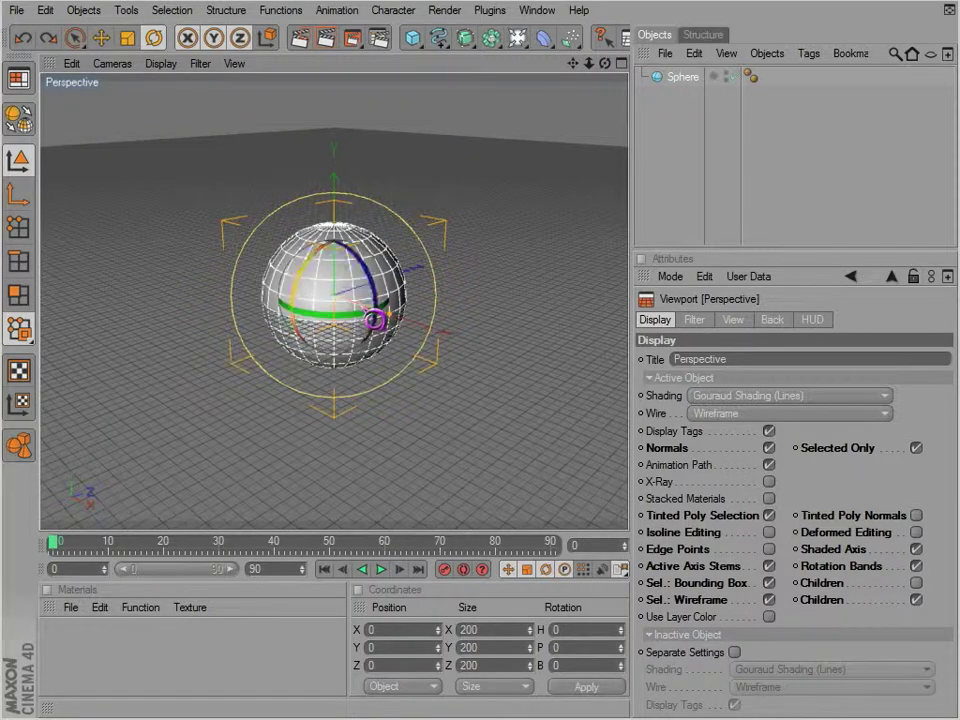
{"action": "left_click", "coordinate": [916, 566]}
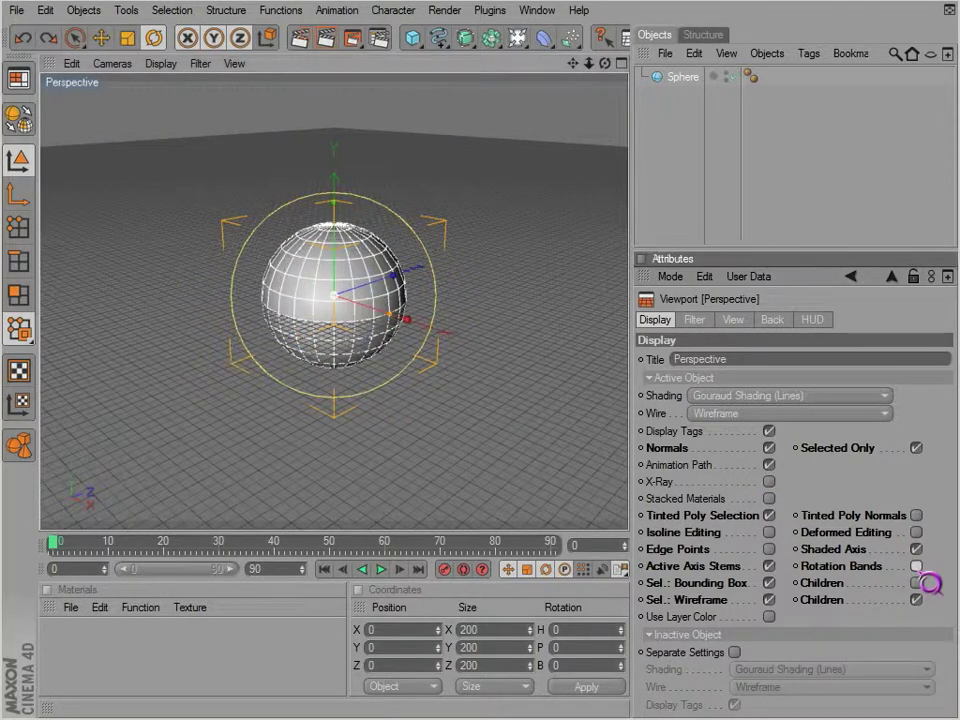
{"action": "mouse_move", "coordinate": [418, 334]}
{"action": "left_mouse_down"}
{"action": "mouse_move", "coordinate": [553, 456]}
{"action": "mouse_move", "coordinate": [409, 326]}
{"action": "left_mouse_up"}
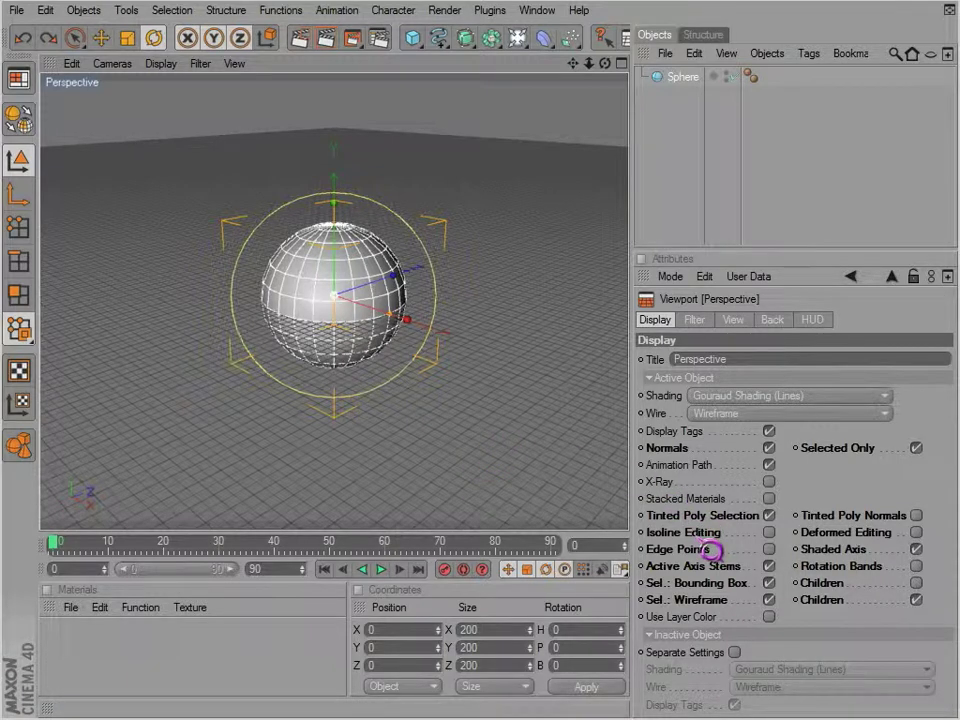
- Toggle the bounding box display for selected objects off and back on, and delete the sphere
{"action": "left_click", "coordinate": [769, 583]}
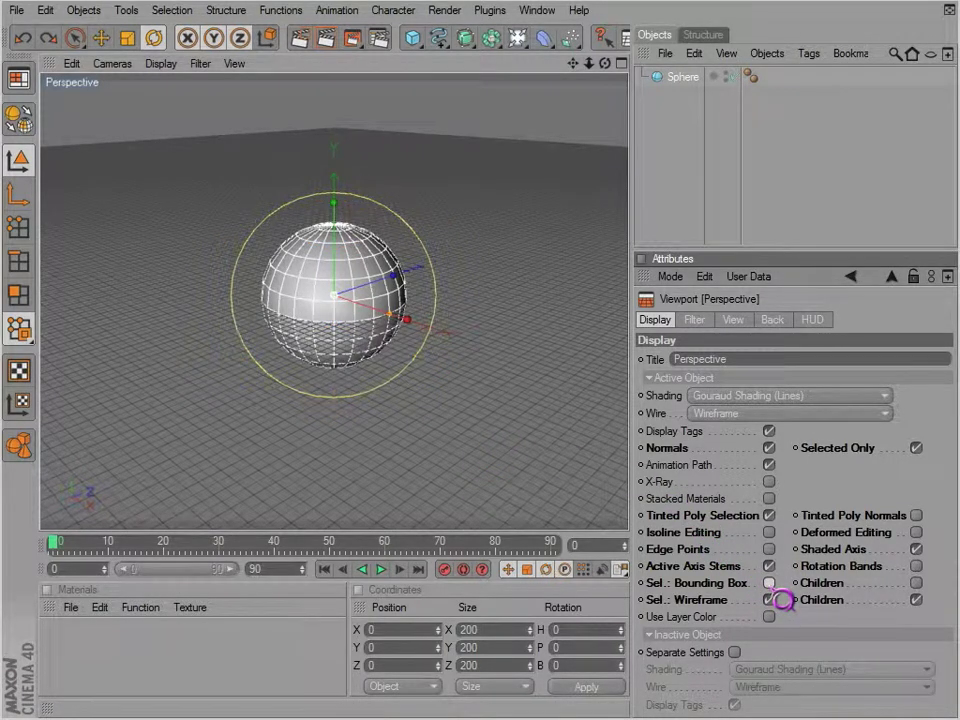
{"action": "left_click", "coordinate": [769, 583]}
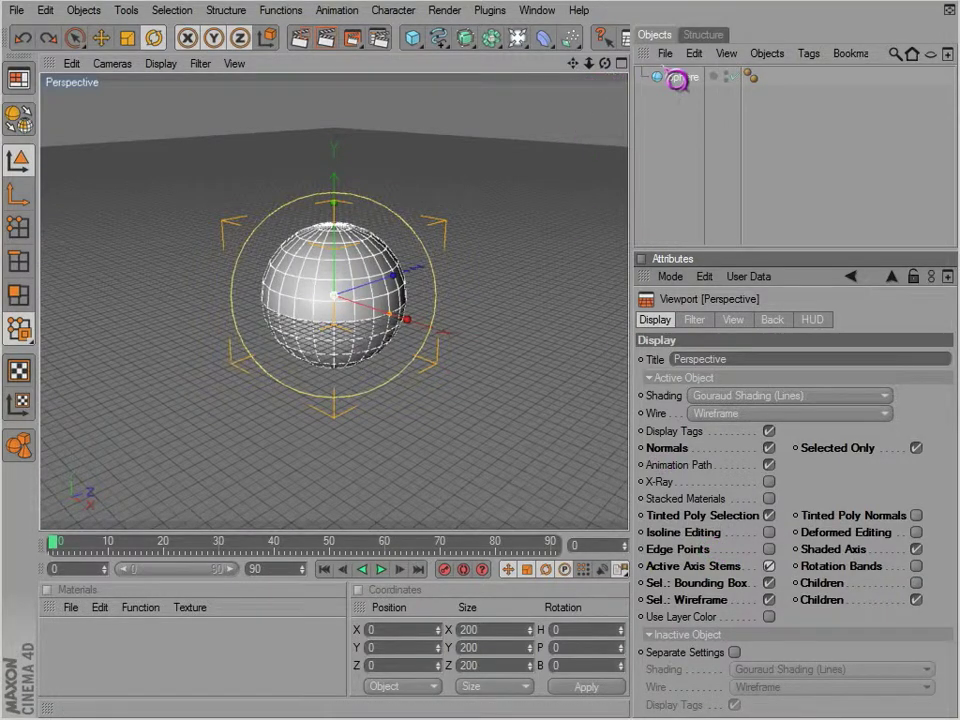
{"action": "left_click", "coordinate": [670, 88]}
{"action": "key", "text": "Delete"}
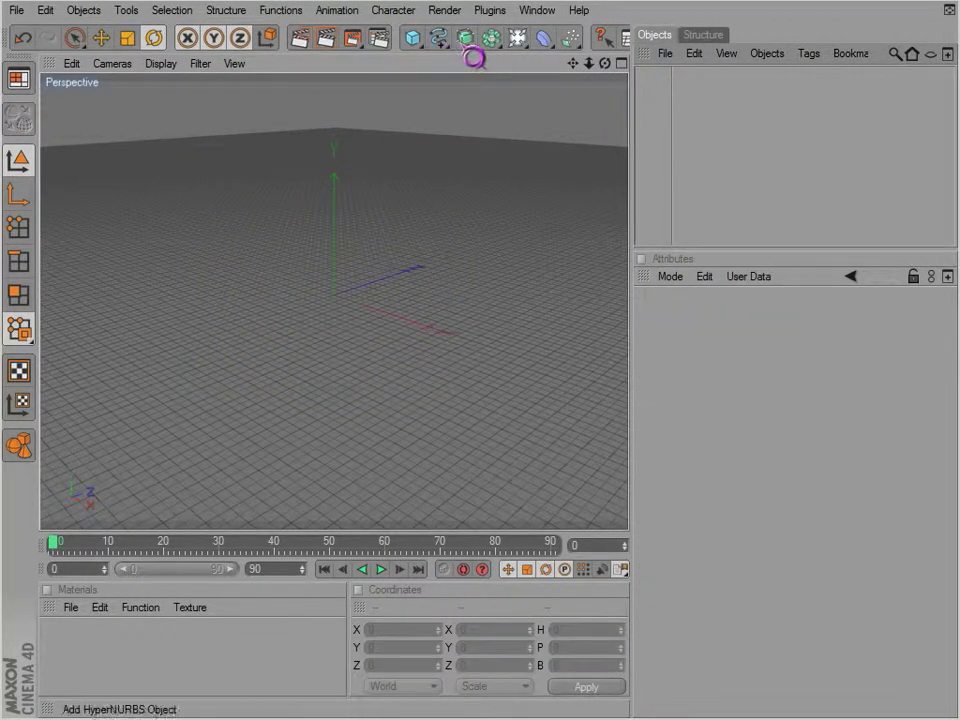
- Add a HyperNURBS object and a cube, and make the cube a child of the HyperNURBS
{"action": "left_click", "coordinate": [478, 56]}
{"action": "left_click", "coordinate": [478, 56]}
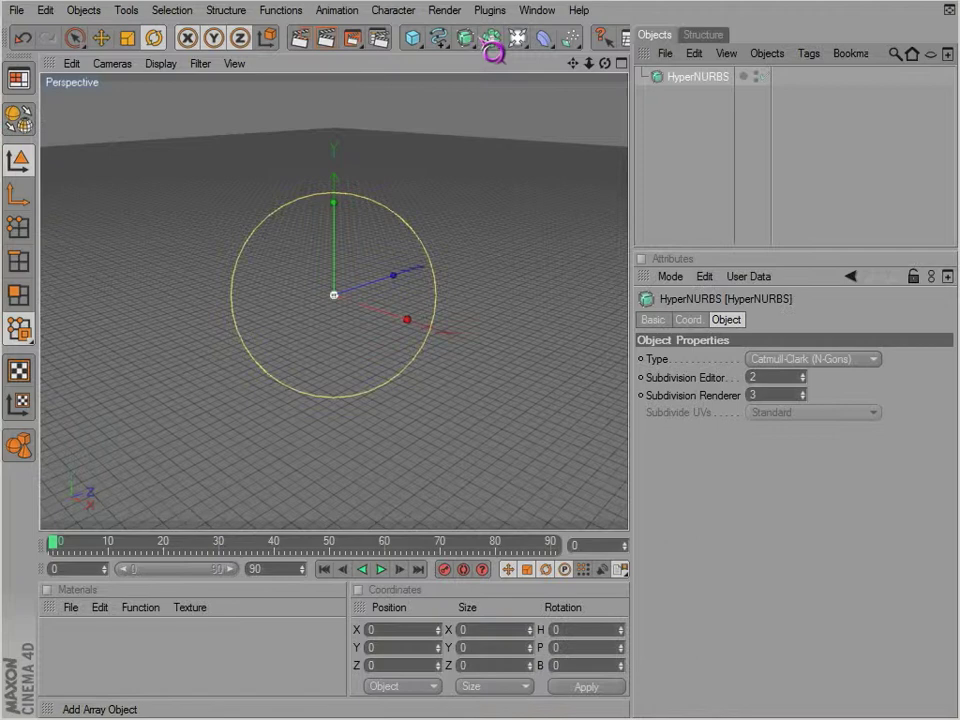
{"action": "left_click", "coordinate": [412, 38]}
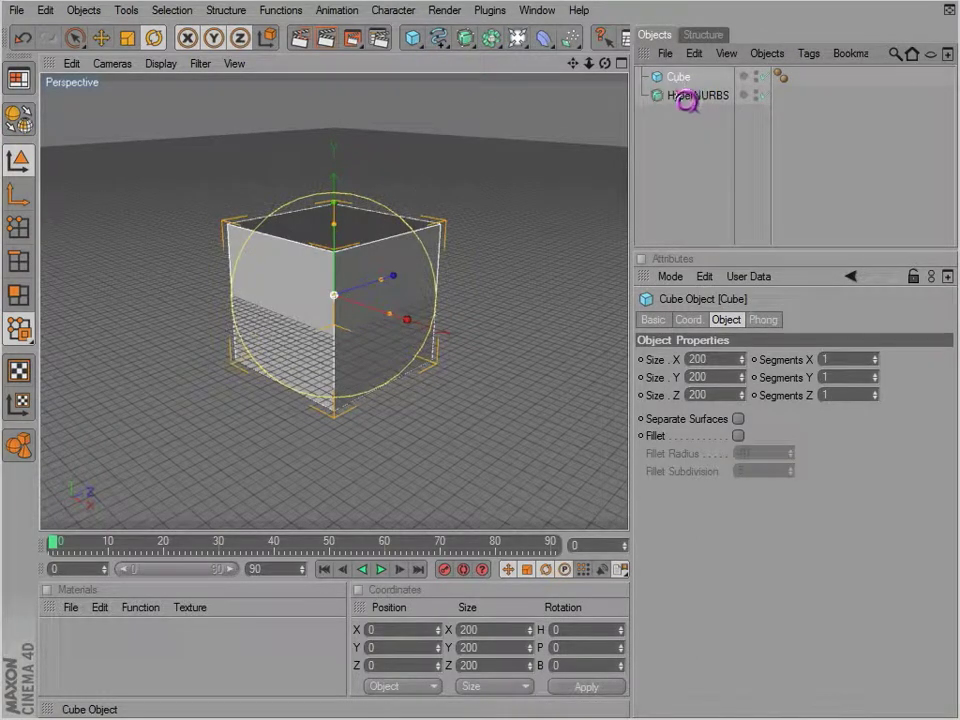
{"action": "left_click_drag", "start_coordinate": [686, 106], "coordinate": [690, 92]}
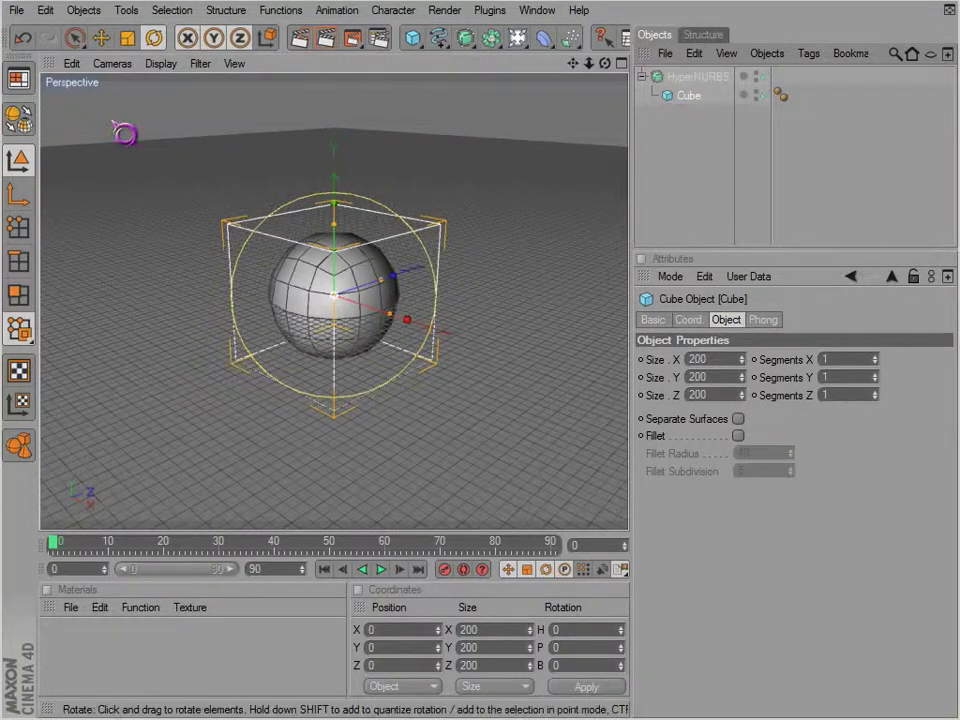
- Make the cube editable and select its nearest upper corner point with Live Selection in point mode
{"action": "left_click", "coordinate": [30, 122]}
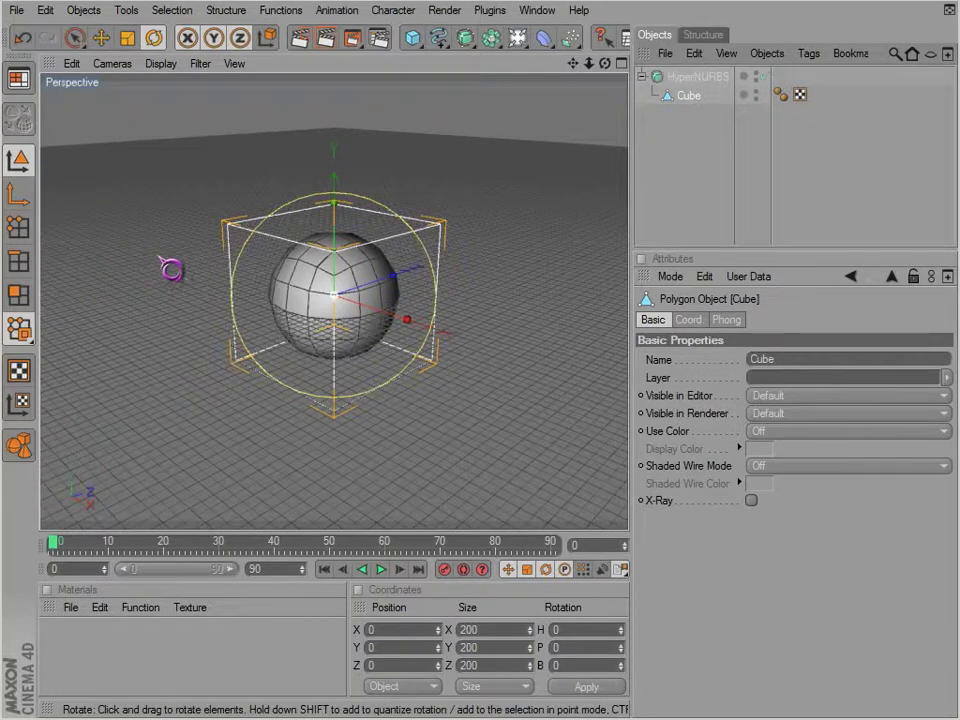
{"action": "left_click", "coordinate": [676, 131]}
{"action": "left_click", "coordinate": [681, 97]}
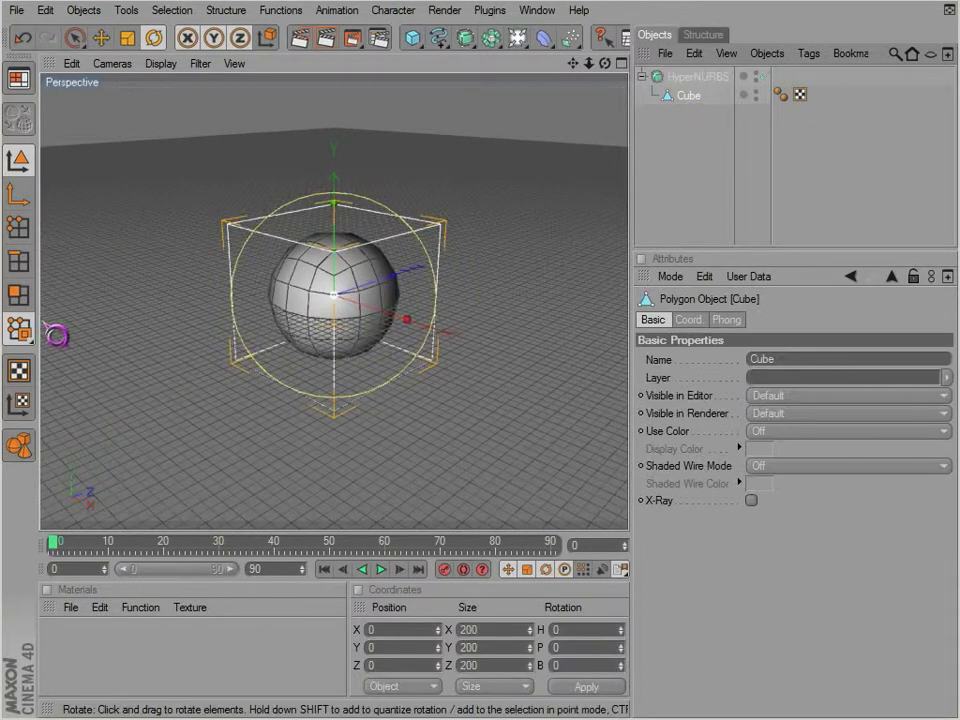
{"action": "left_click", "coordinate": [20, 228]}
{"action": "left_click", "coordinate": [74, 37]}
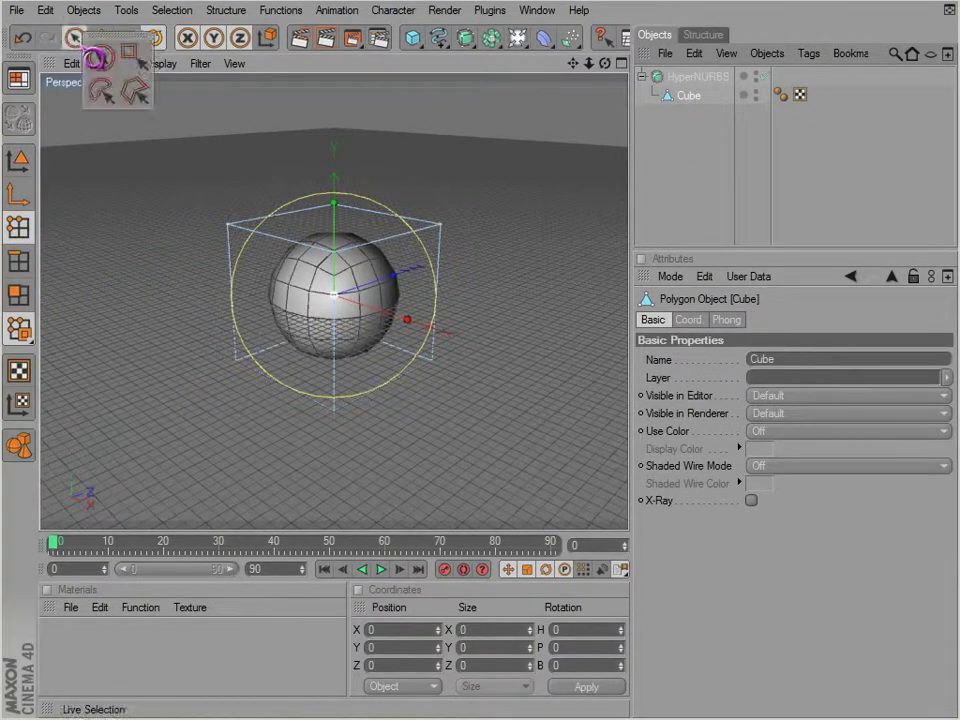
{"action": "left_click", "coordinate": [345, 262]}
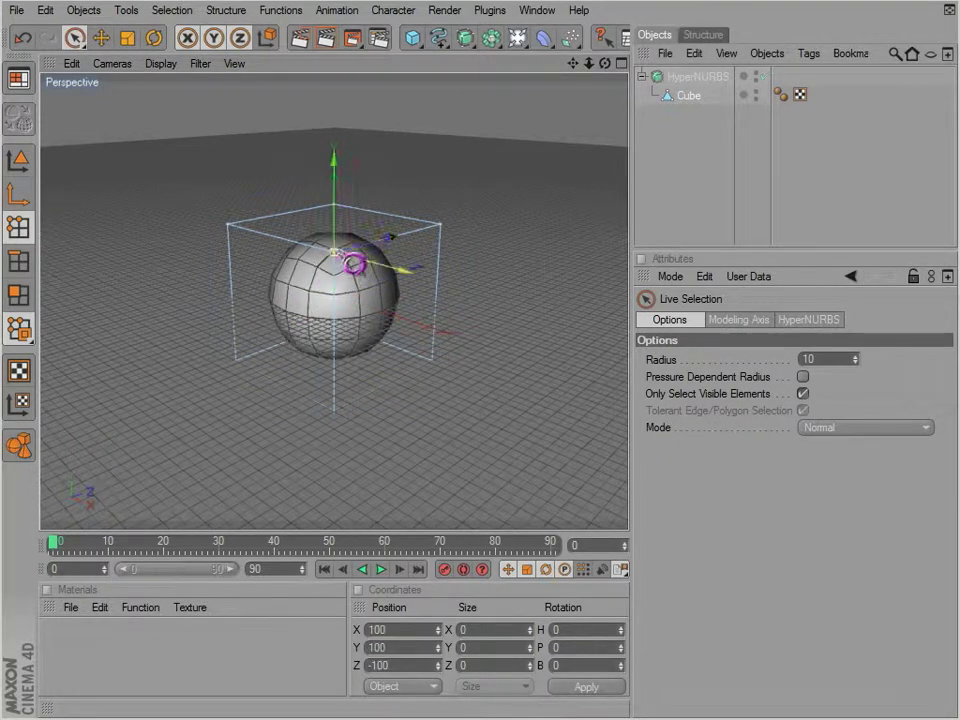
- Try moving the selected corner point along X, undo the move, and toggle the HyperNURBS off and back on
{"action": "left_click_drag", "start_coordinate": [405, 270], "coordinate": [471, 288]}
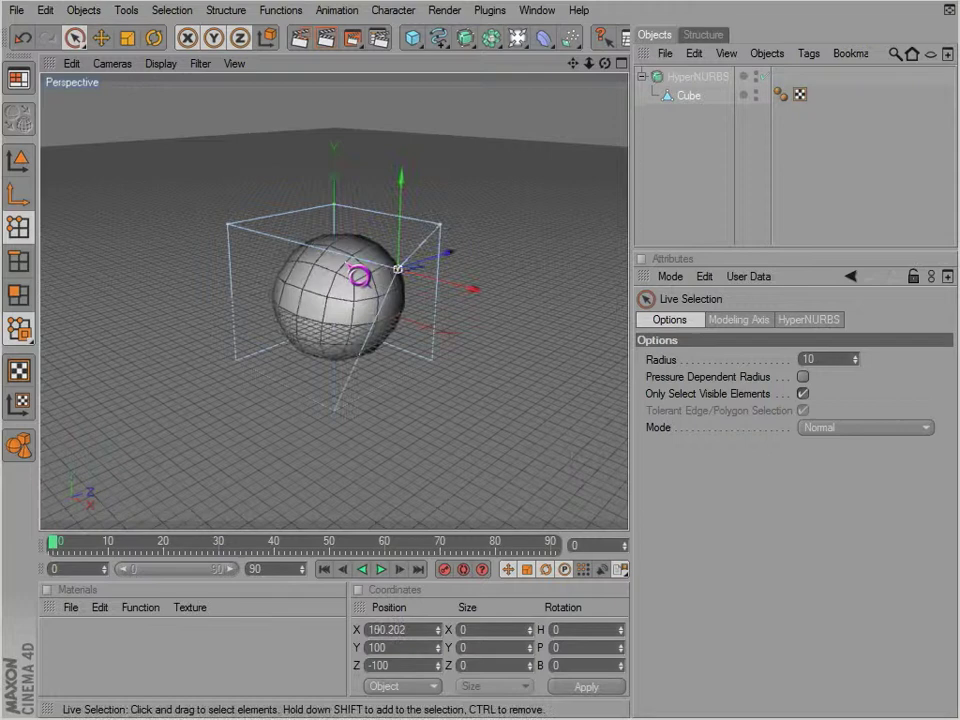
{"action": "key", "text": "ctrl+z"}
{"action": "left_click", "coordinate": [765, 78]}
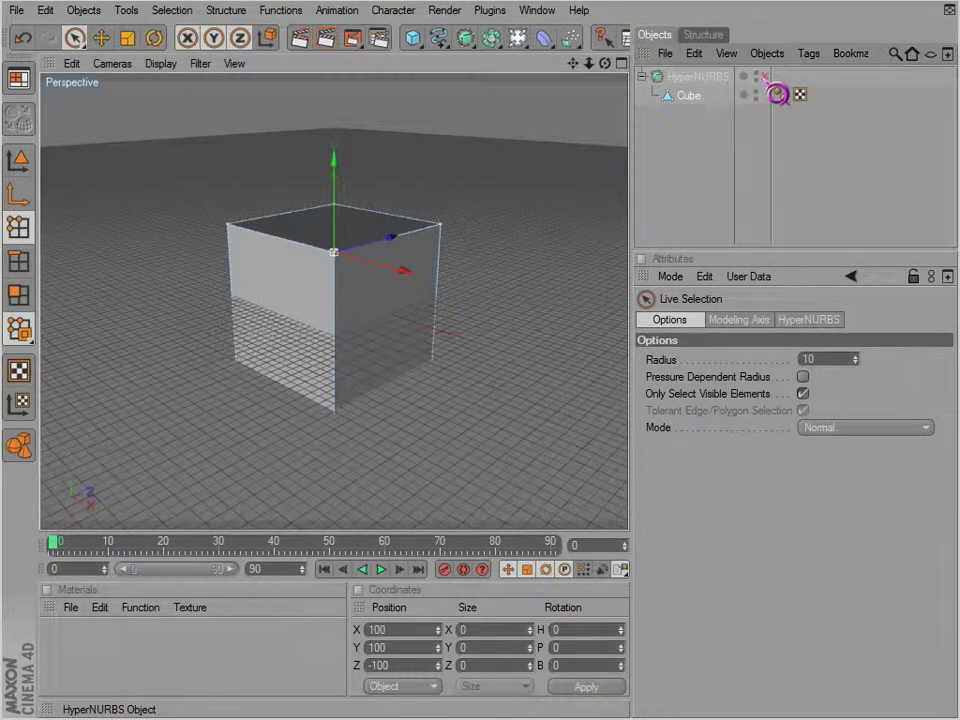
{"action": "left_click", "coordinate": [763, 78]}
{"action": "left_click_drag", "start_coordinate": [542, 456], "coordinate": [550, 456]}
{"action": "key", "text": "ctrl+z"}
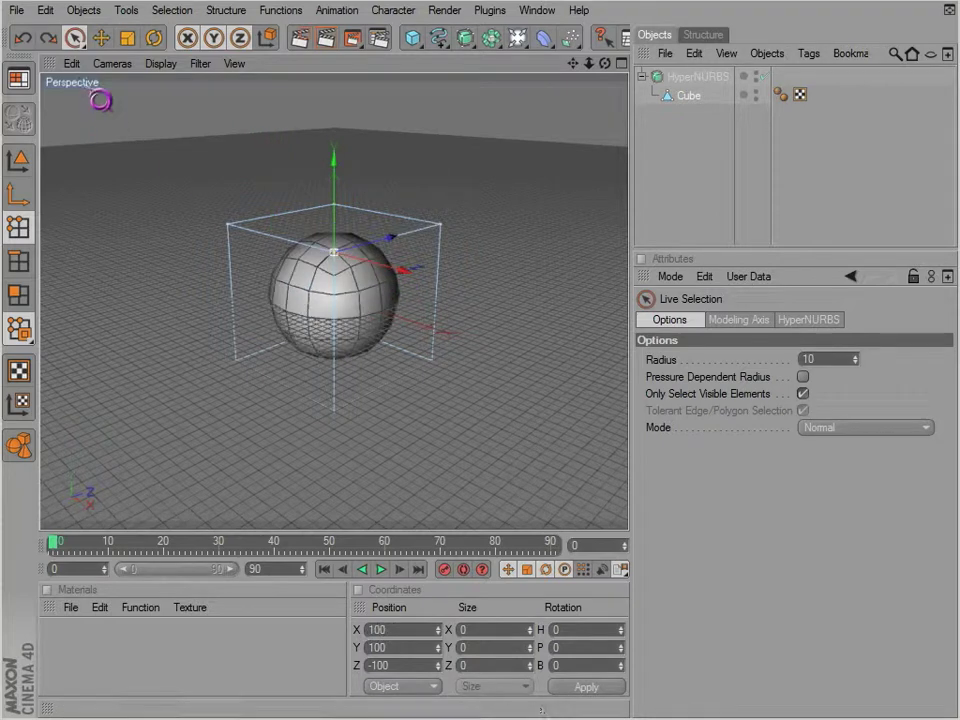
- Enable Isoline Editing in the display settings of all viewports
{"action": "left_click", "coordinate": [110, 64]}
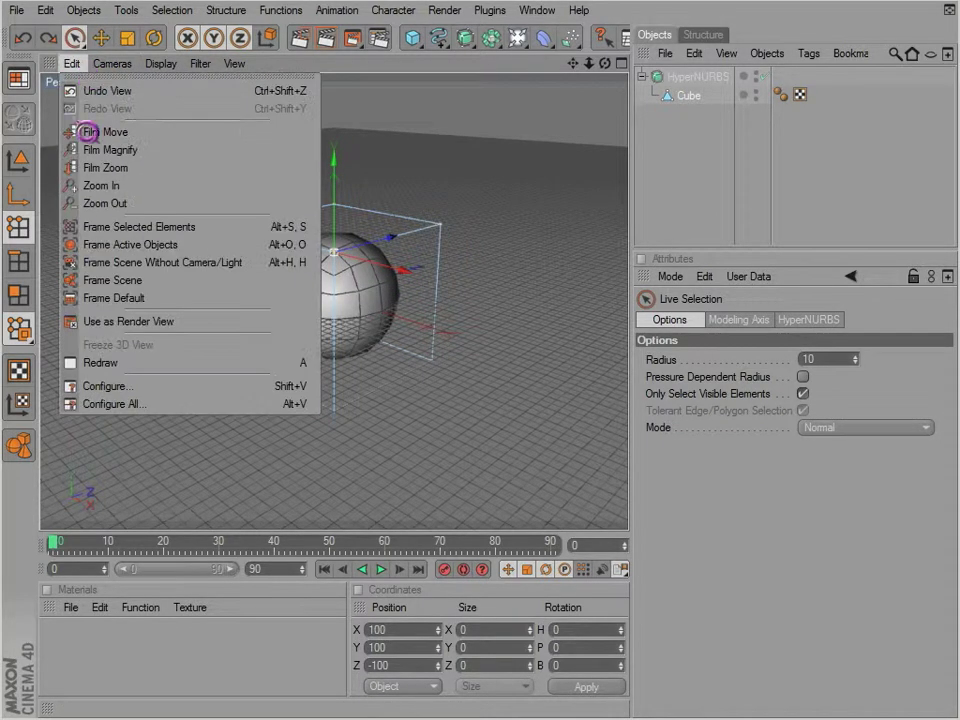
{"action": "left_click", "coordinate": [110, 405]}
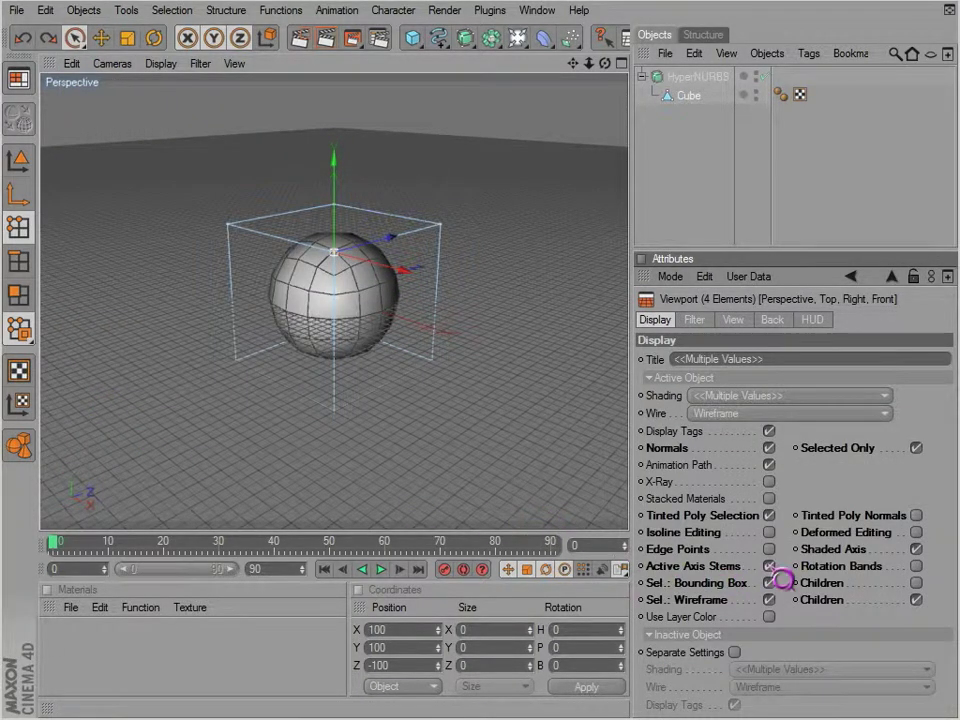
{"action": "left_click", "coordinate": [768, 533]}
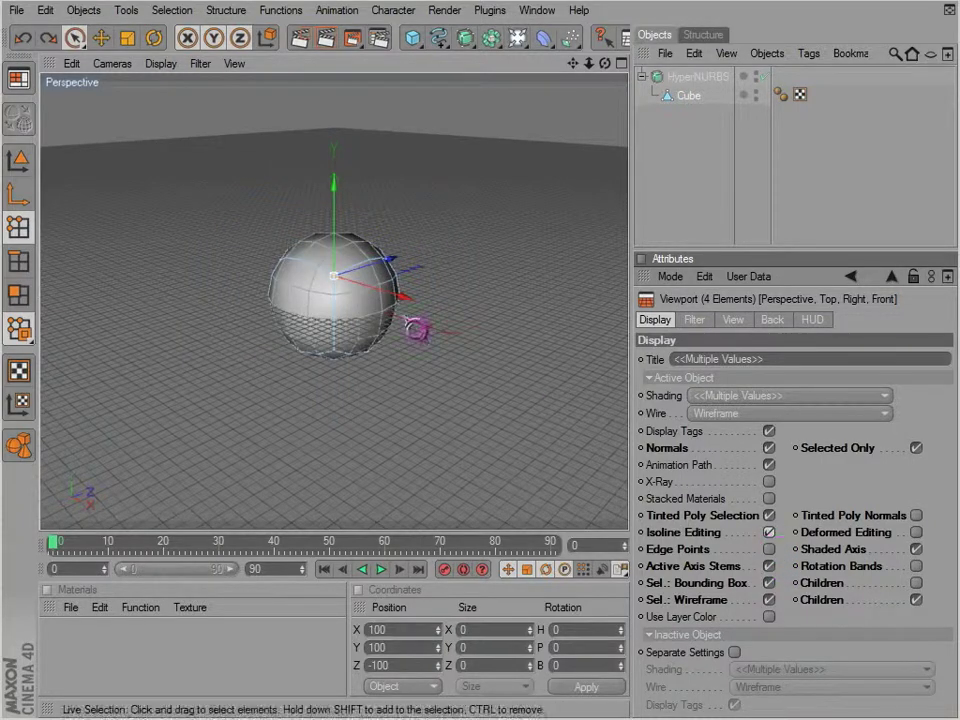
- Try pulling the corner point along X to about 359 on the smoothed mesh, undo it, and toggle the HyperNURBS off and on
{"action": "scroll", "coordinate": [403, 315], "scroll_direction": "up", "scroll_amount": 5}
{"action": "left_click_drag", "start_coordinate": [537, 446], "coordinate": [538, 442], "text": "alt"}
{"action": "left_click_drag", "start_coordinate": [404, 315], "coordinate": [537, 442]}
{"action": "key", "text": "ctrl+z"}
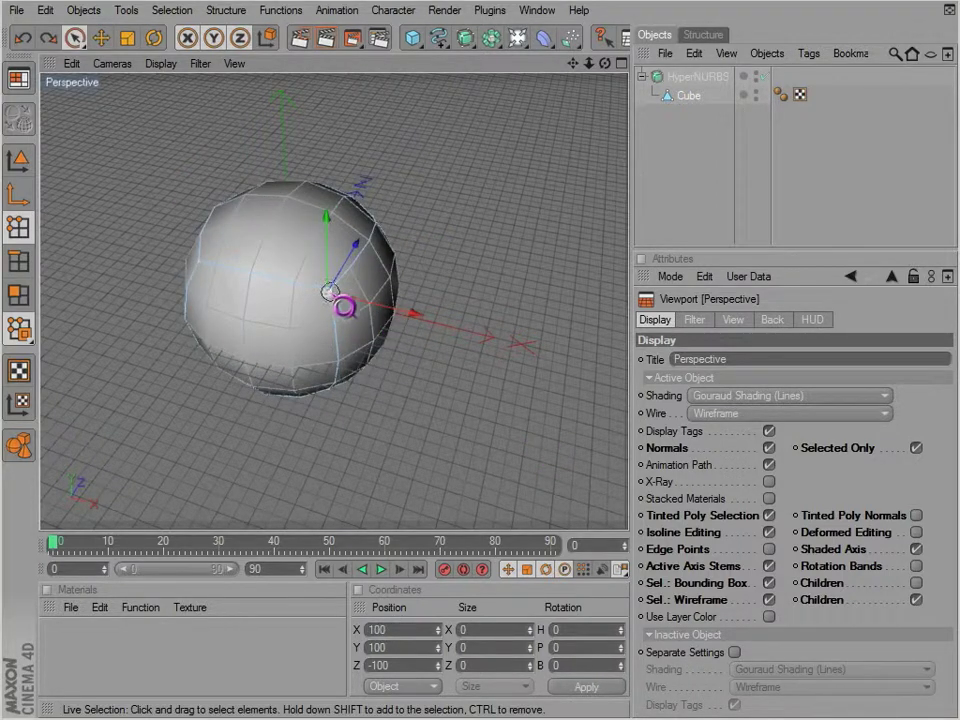
{"action": "left_click_drag", "start_coordinate": [353, 304], "coordinate": [537, 442]}
{"action": "scroll", "coordinate": [318, 311], "scroll_direction": "down", "scroll_amount": 1}
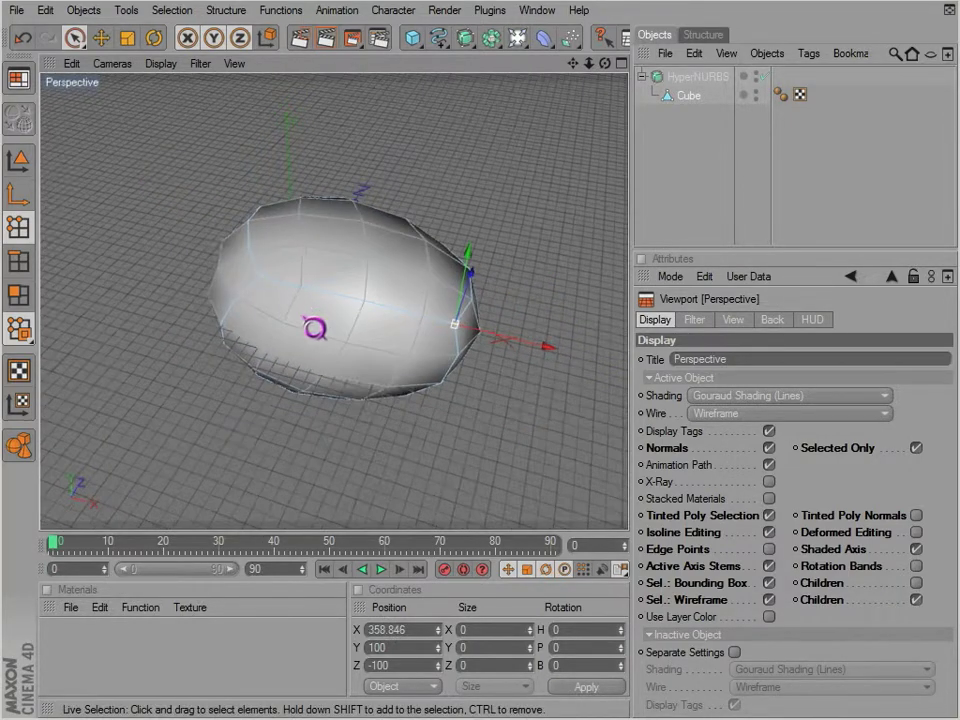
{"action": "mouse_move", "coordinate": [304, 317]}
{"action": "left_mouse_down", "text": "alt"}
{"action": "mouse_move", "coordinate": [537, 442]}
{"action": "mouse_move", "coordinate": [295, 310]}
{"action": "left_mouse_up", "text": "alt"}
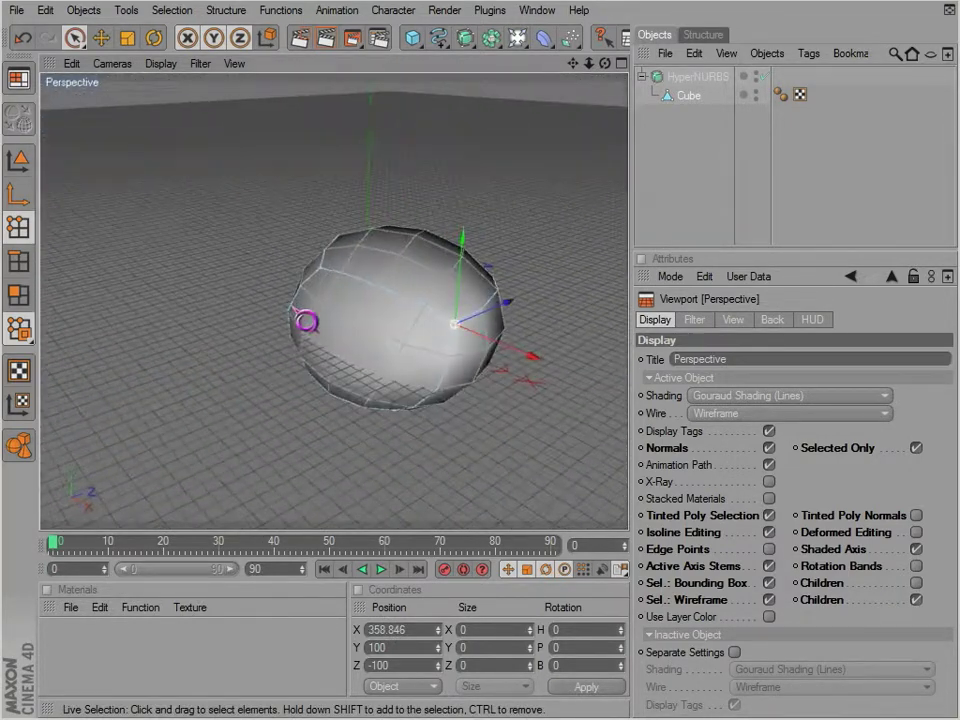
{"action": "key", "text": "ctrl+z"}
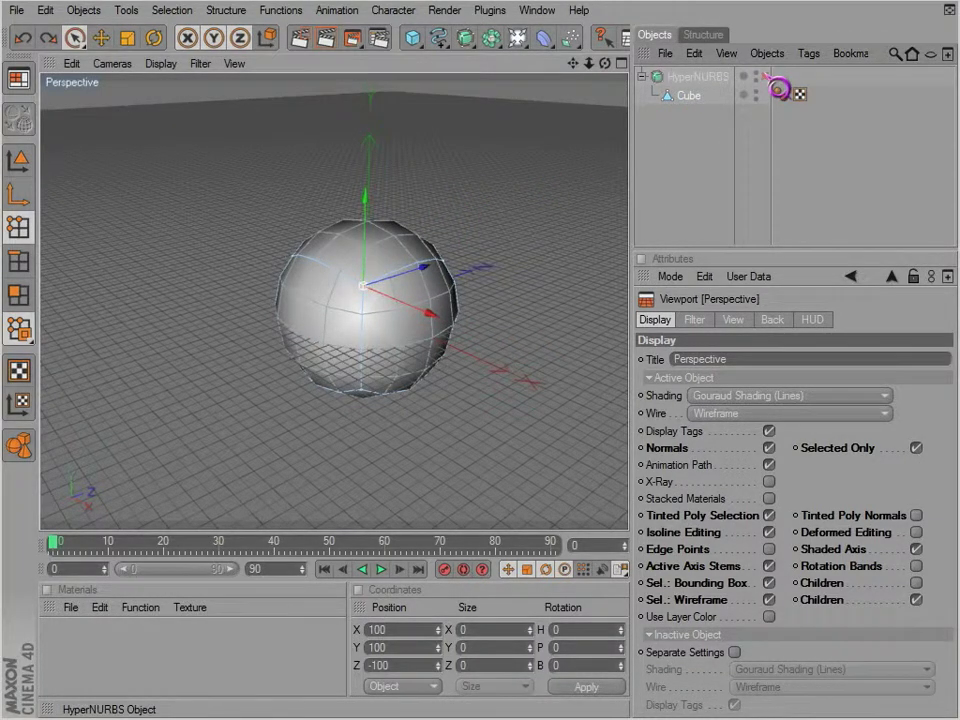
{"action": "left_click", "coordinate": [765, 76]}
{"action": "left_click", "coordinate": [765, 76]}
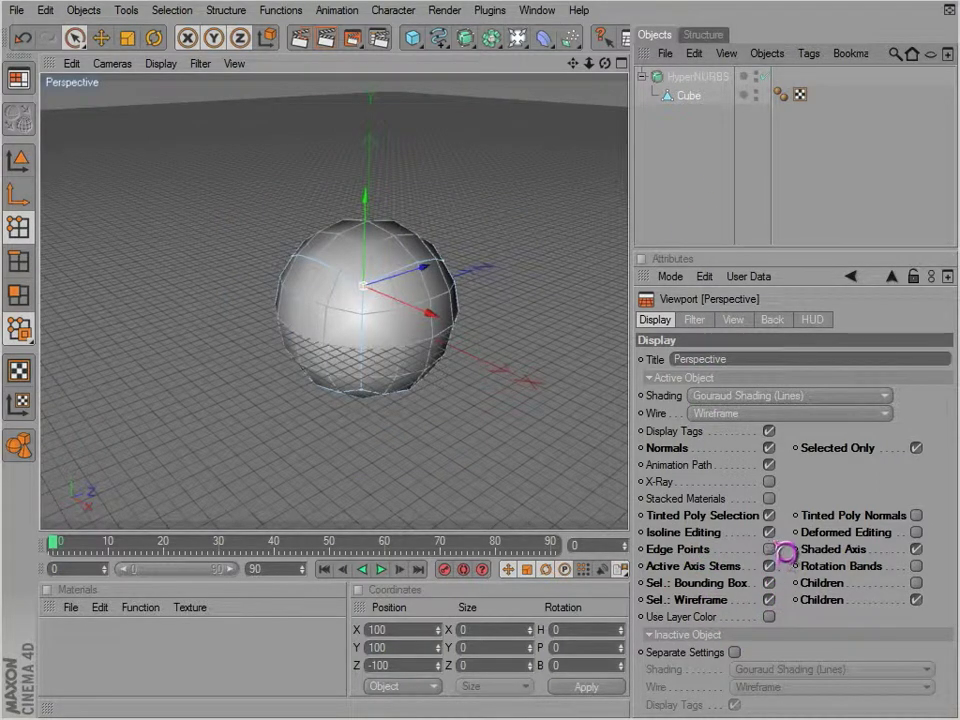
- Disable Isoline Editing in the perspective view and move the cage's selected corner point along X to about -133
{"action": "left_click", "coordinate": [768, 532]}
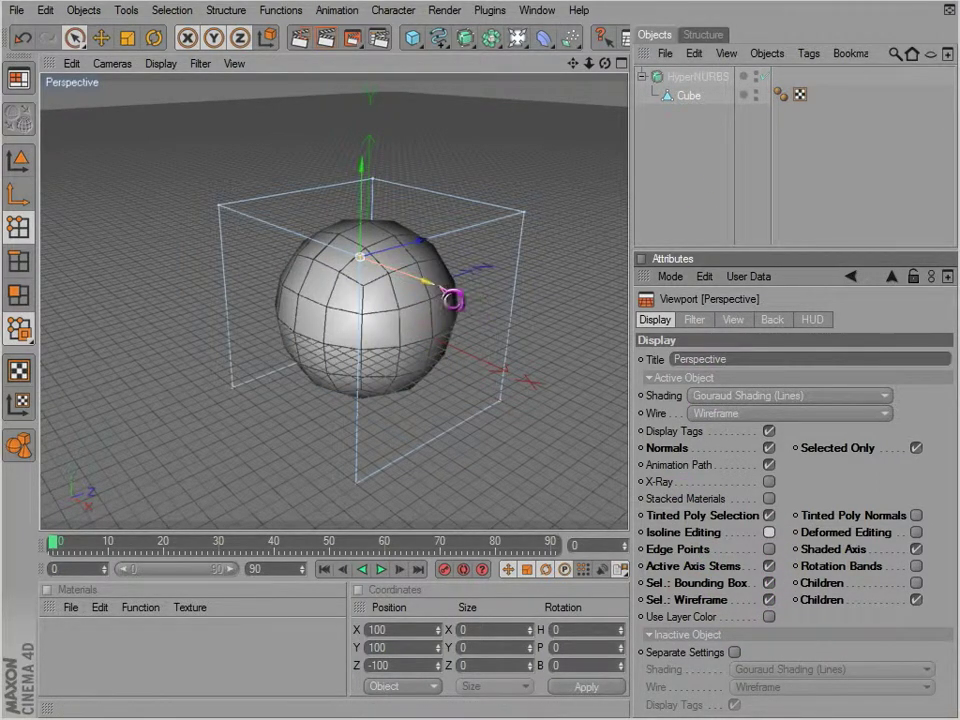
{"action": "left_click_drag", "start_coordinate": [439, 285], "coordinate": [538, 443]}
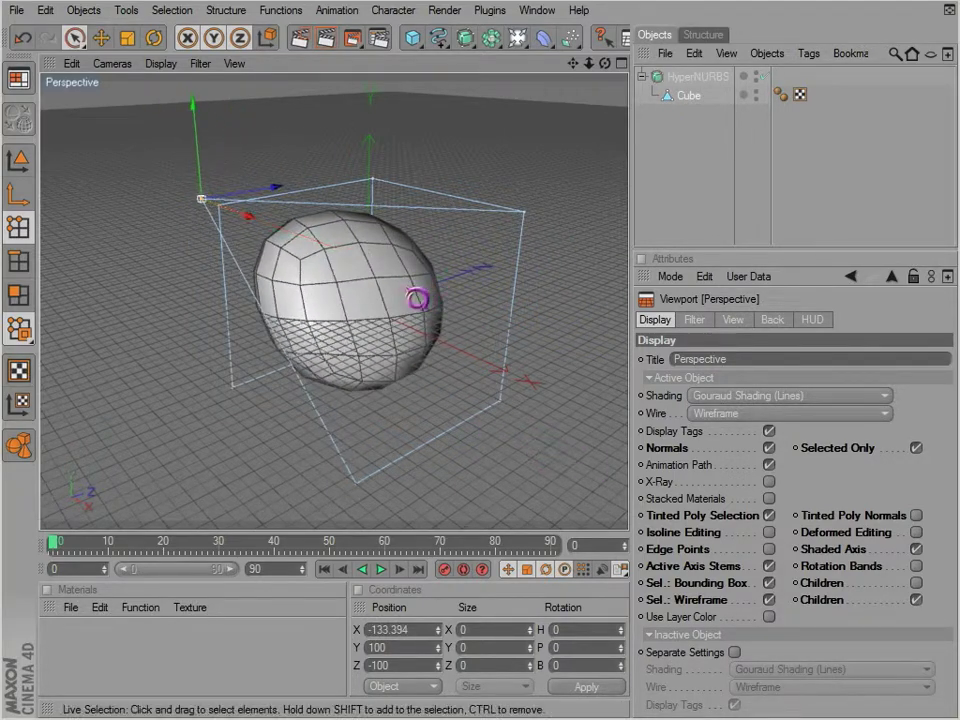
- Toggle Isoline Editing on and back off in the perspective view, and move the cage's corner point along X to about -131
{"action": "left_click_drag", "start_coordinate": [408, 288], "coordinate": [290, 311], "text": "alt"}
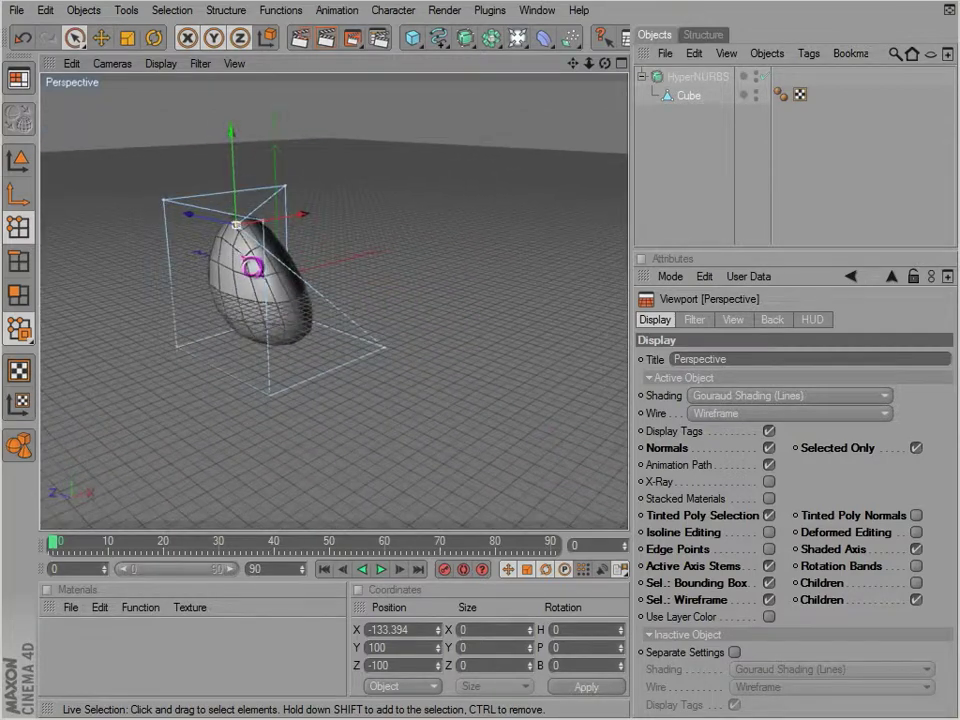
{"action": "left_click", "coordinate": [769, 532]}
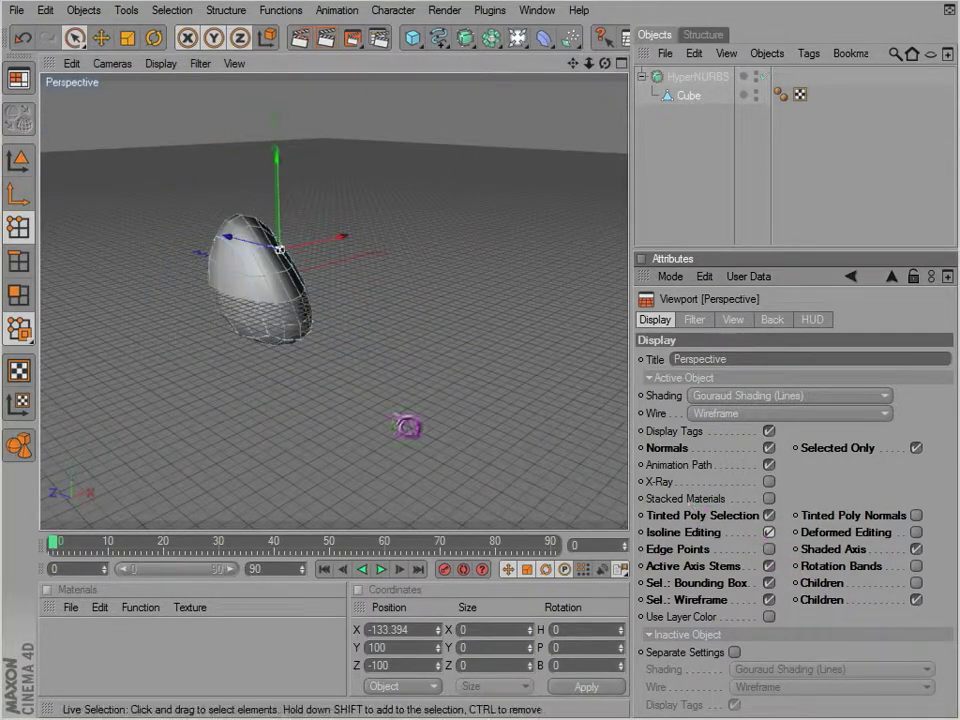
{"action": "middle_click_drag", "start_coordinate": [255, 270], "coordinate": [260, 298], "text": "alt"}
{"action": "left_click_drag", "start_coordinate": [260, 298], "coordinate": [551, 454], "text": "alt"}
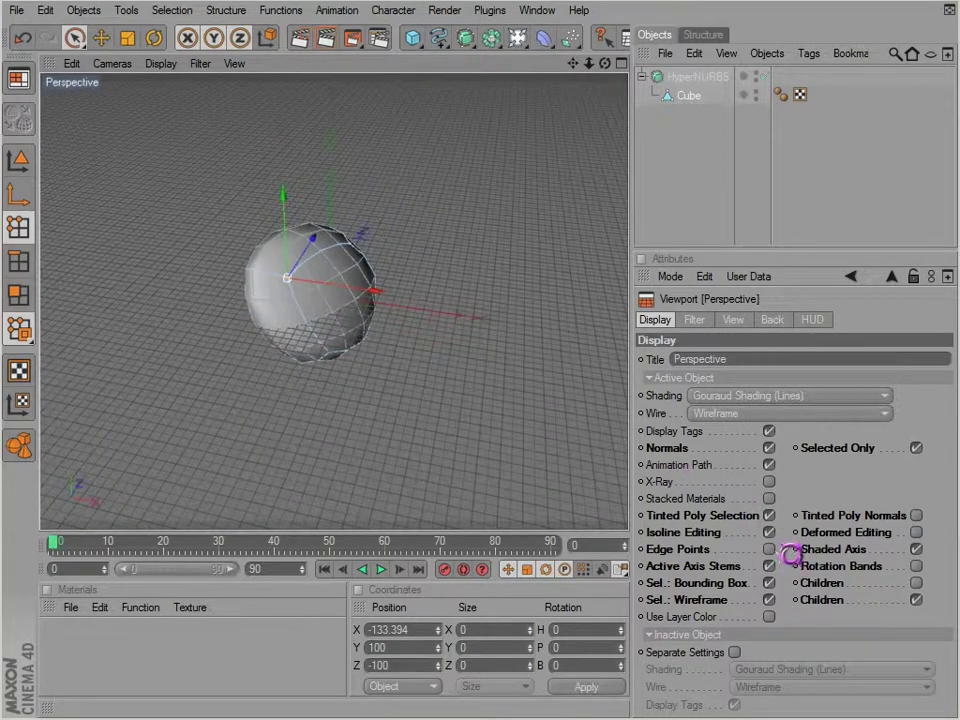
{"action": "left_click", "coordinate": [769, 549]}
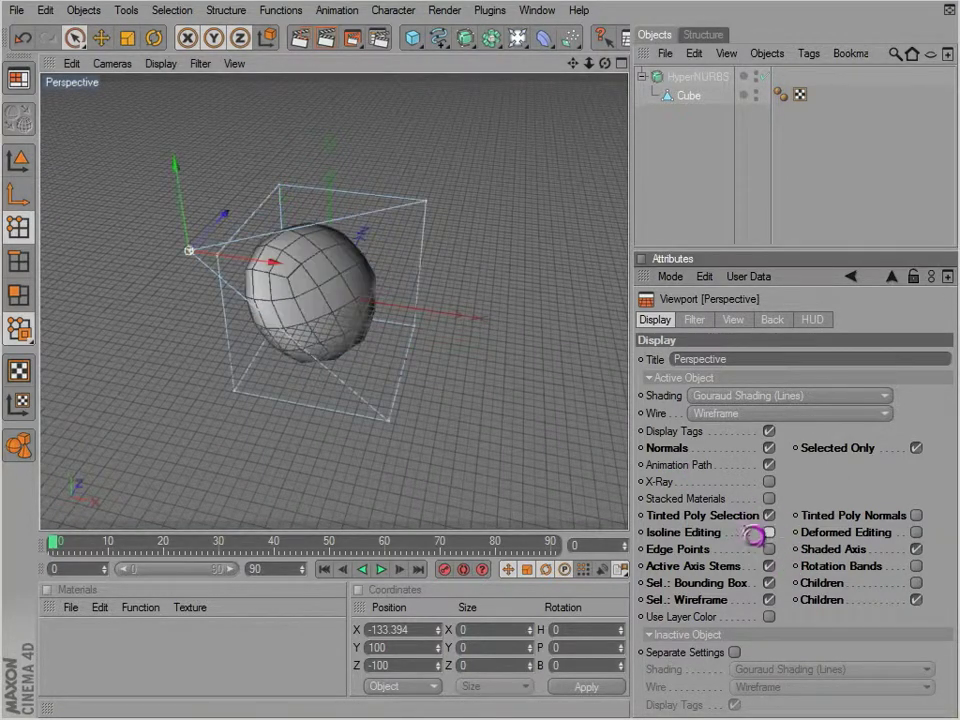
{"action": "left_click_drag", "start_coordinate": [537, 443], "coordinate": [230, 260]}
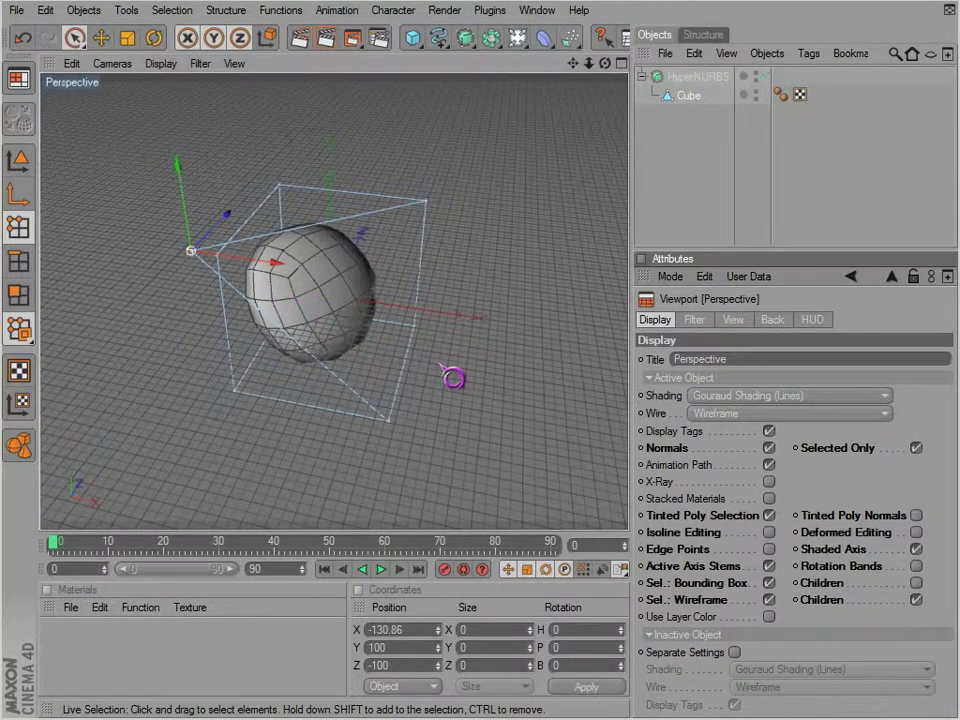
- Show the perspective view's filter settings and add a null object to the scene, leaving it deselected
{"action": "left_click", "coordinate": [695, 321]}
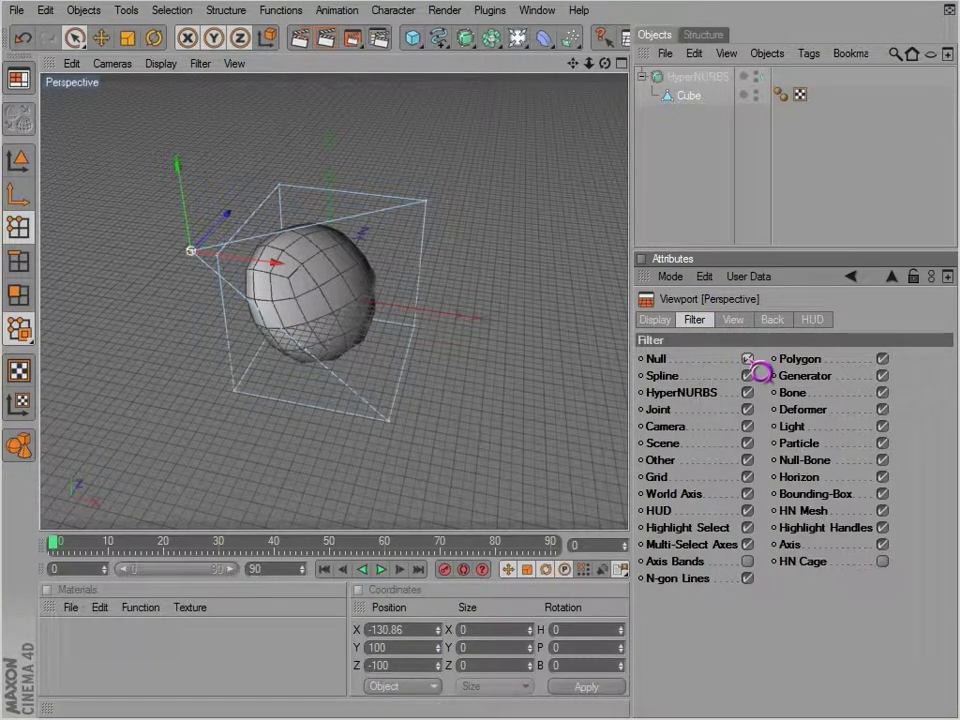
{"action": "left_click", "coordinate": [697, 193]}
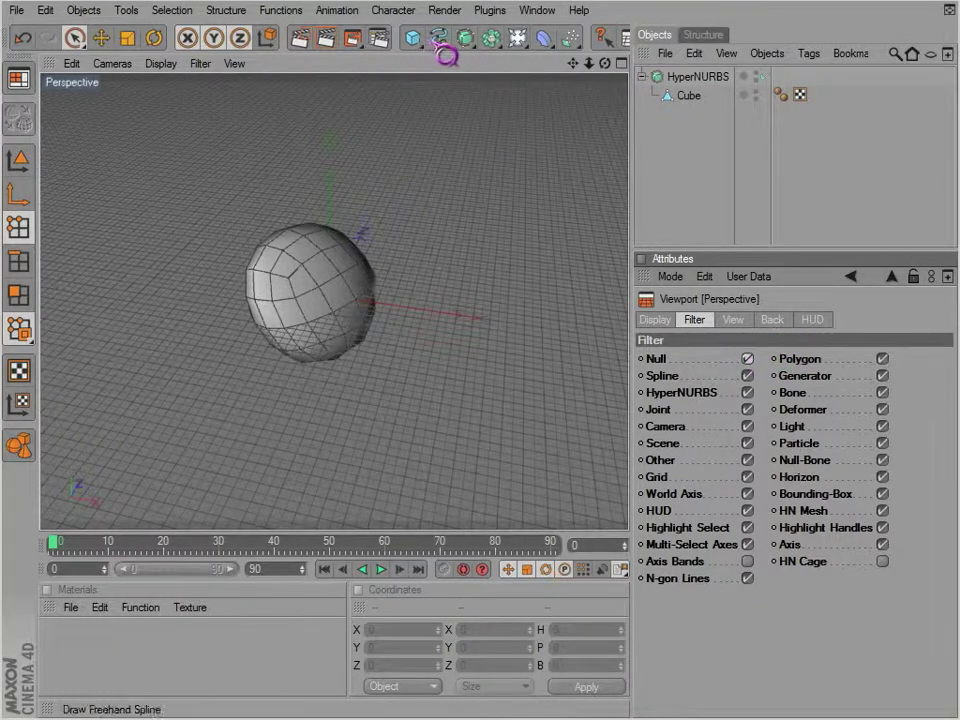
{"action": "left_click_drag", "start_coordinate": [444, 40], "coordinate": [800, 128]}
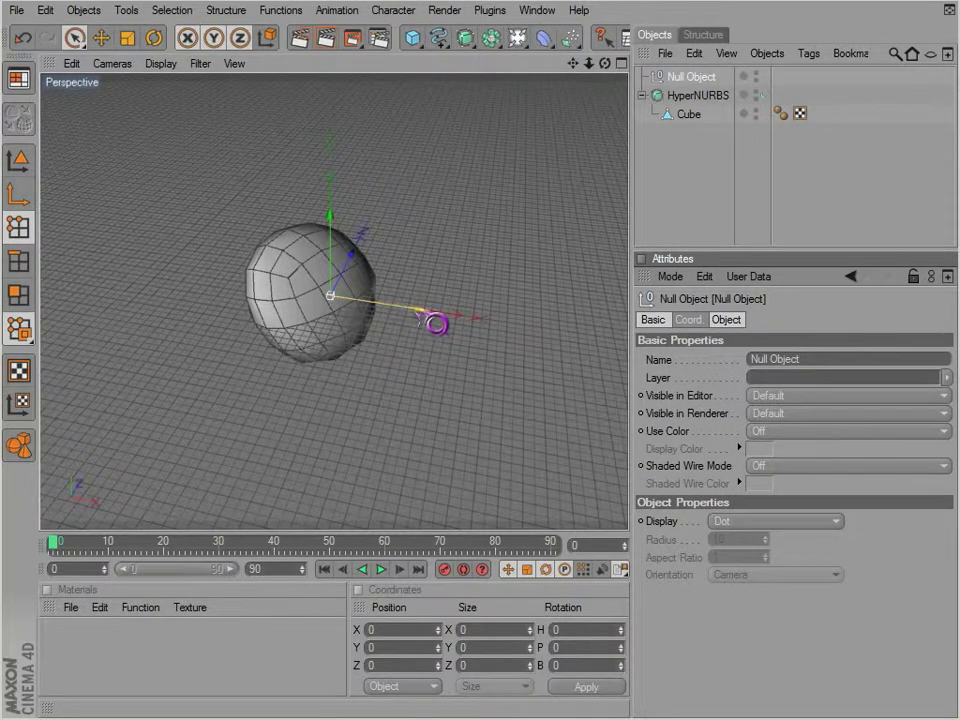
{"action": "left_click", "coordinate": [686, 197]}
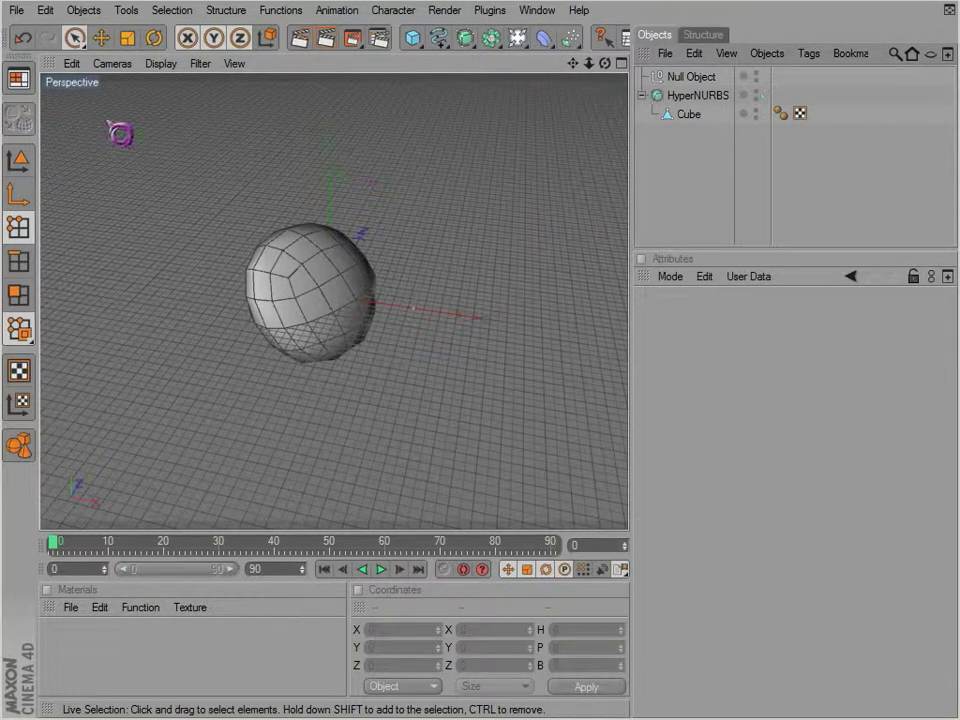
- Hide HyperNURBS objects in the filter settings of all viewports
{"action": "left_click", "coordinate": [112, 63]}
{"action": "mouse_move", "coordinate": [72, 63]}
{"action": "left_click", "coordinate": [112, 403]}
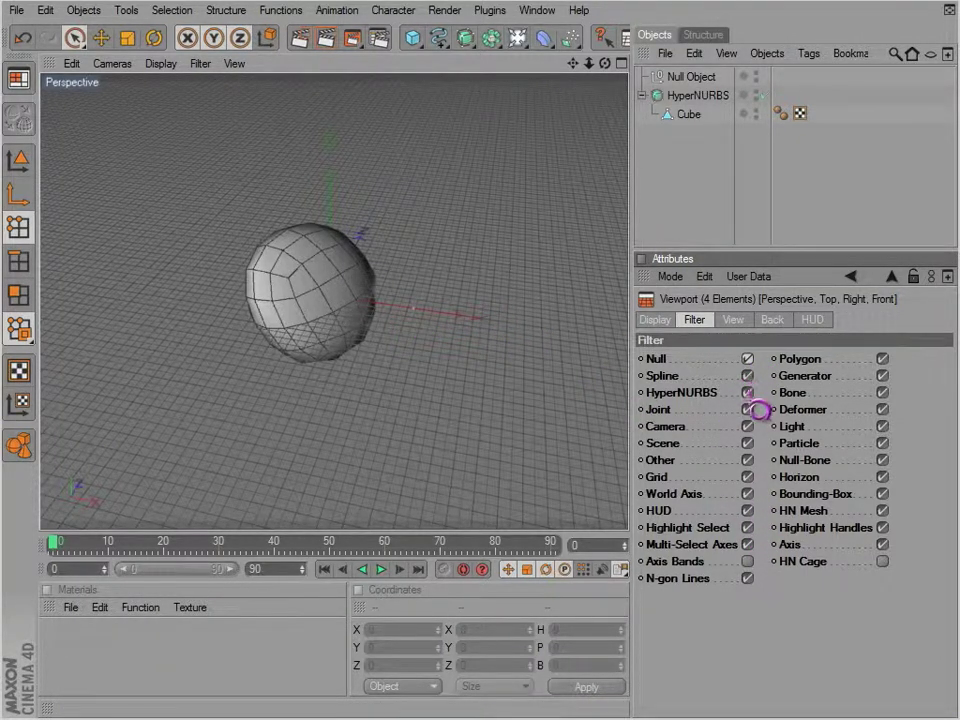
{"action": "left_click", "coordinate": [747, 392]}
{"action": "left_click", "coordinate": [747, 392]}
{"action": "left_click", "coordinate": [747, 392]}
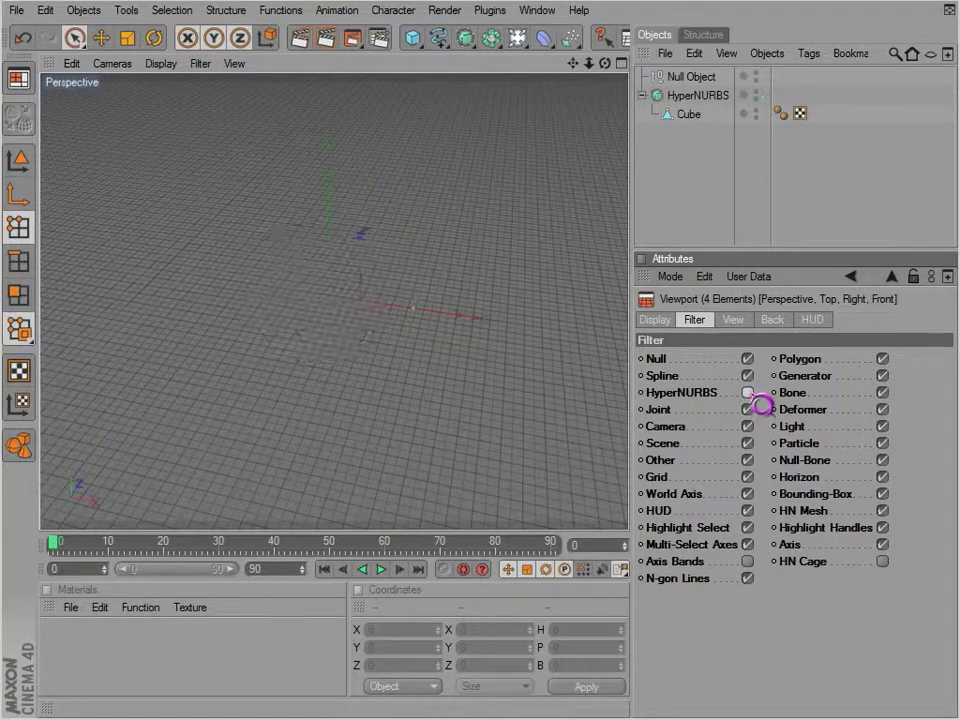
- Disable the HyperNURBS object and re-enable the HyperNURBS filter for all viewports
{"action": "left_click", "coordinate": [779, 110]}
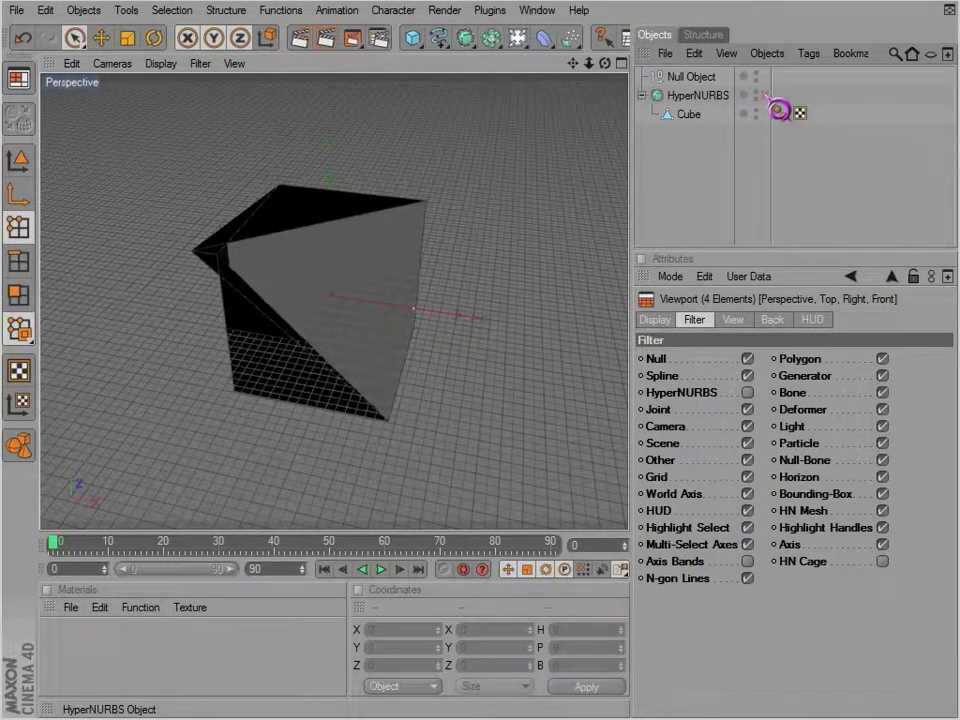
{"action": "left_click", "coordinate": [765, 96]}
{"action": "left_click", "coordinate": [765, 96]}
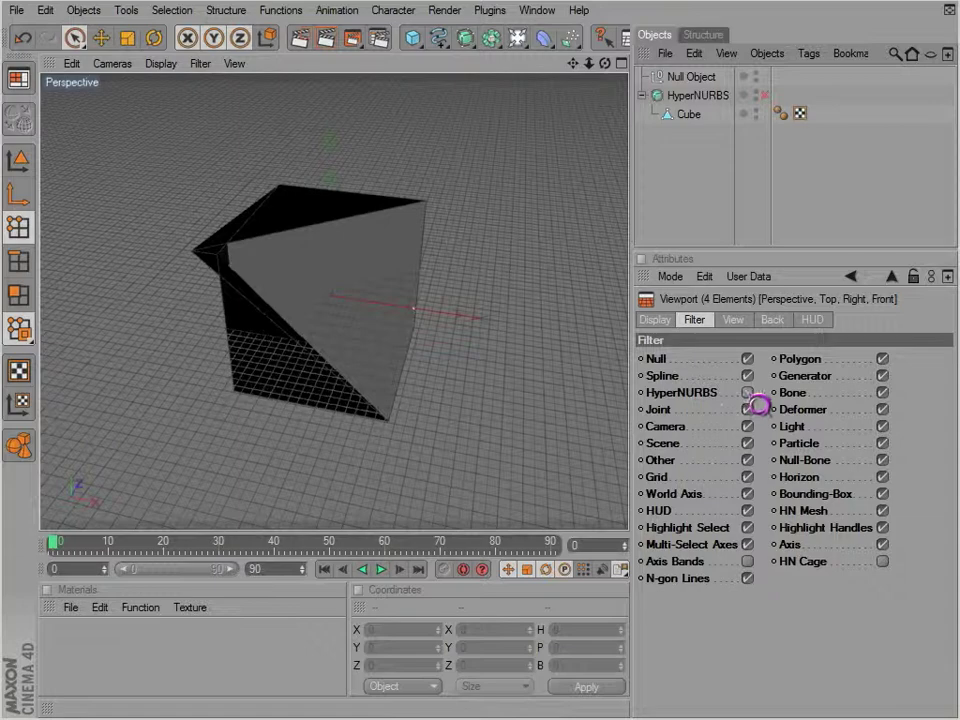
{"action": "left_click", "coordinate": [747, 392]}
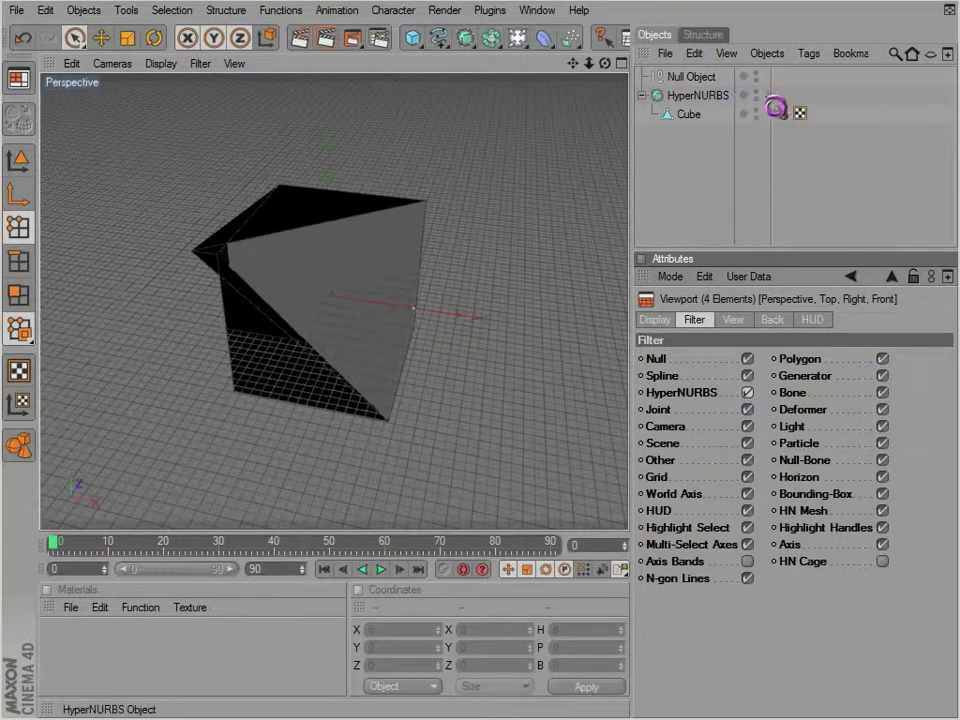
- Turn the HyperNURBS smoothing on, select the HyperNURBS object, and turn the smoothing off again
{"action": "left_click", "coordinate": [765, 95]}
{"action": "left_click", "coordinate": [697, 95]}
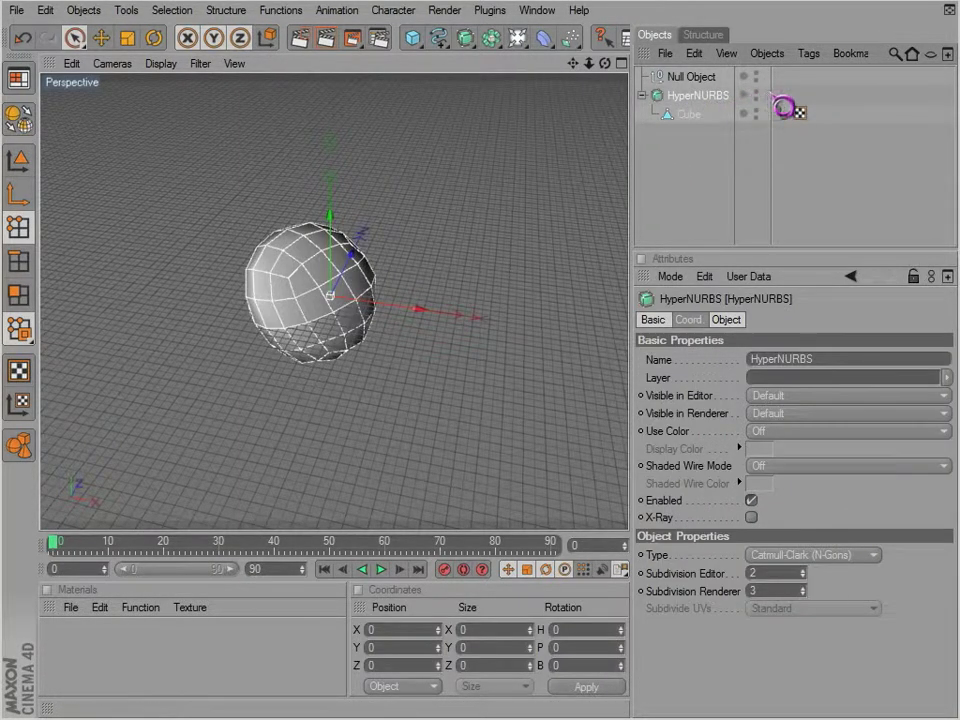
{"action": "left_click", "coordinate": [765, 95]}
{"action": "mouse_move", "coordinate": [243, 231]}
{"action": "left_mouse_down", "text": "alt"}
{"action": "mouse_move", "coordinate": [538, 444]}
{"action": "mouse_move", "coordinate": [243, 231]}
{"action": "left_mouse_up", "text": "alt"}
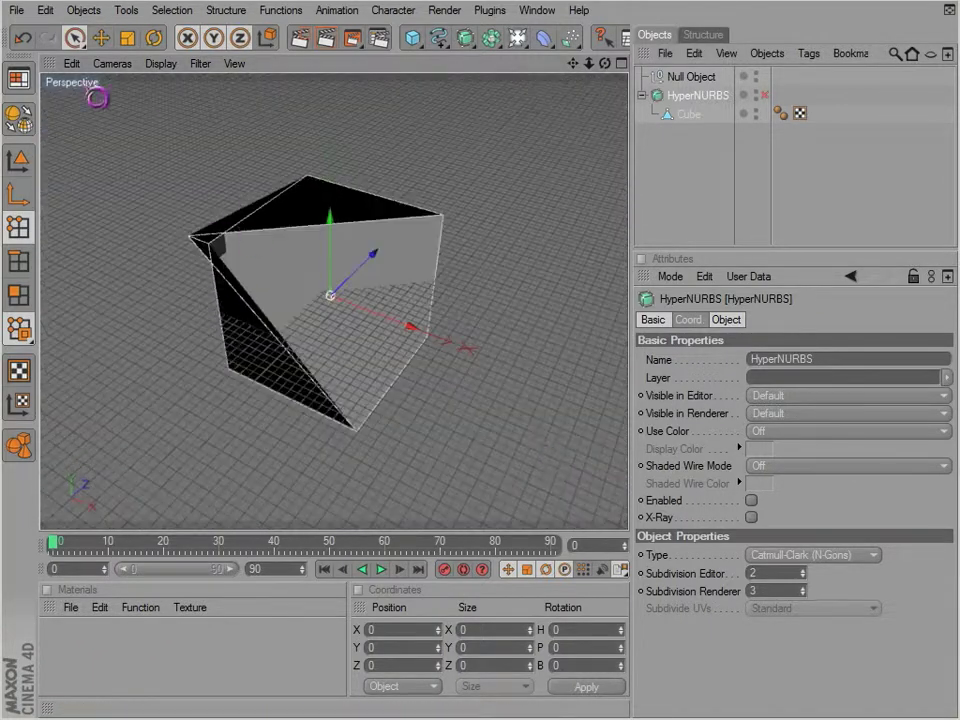
- Review the filter settings of all viewports, and add an omni light placed beside the cube along X
{"action": "left_click", "coordinate": [72, 64]}
{"action": "left_click", "coordinate": [145, 403]}
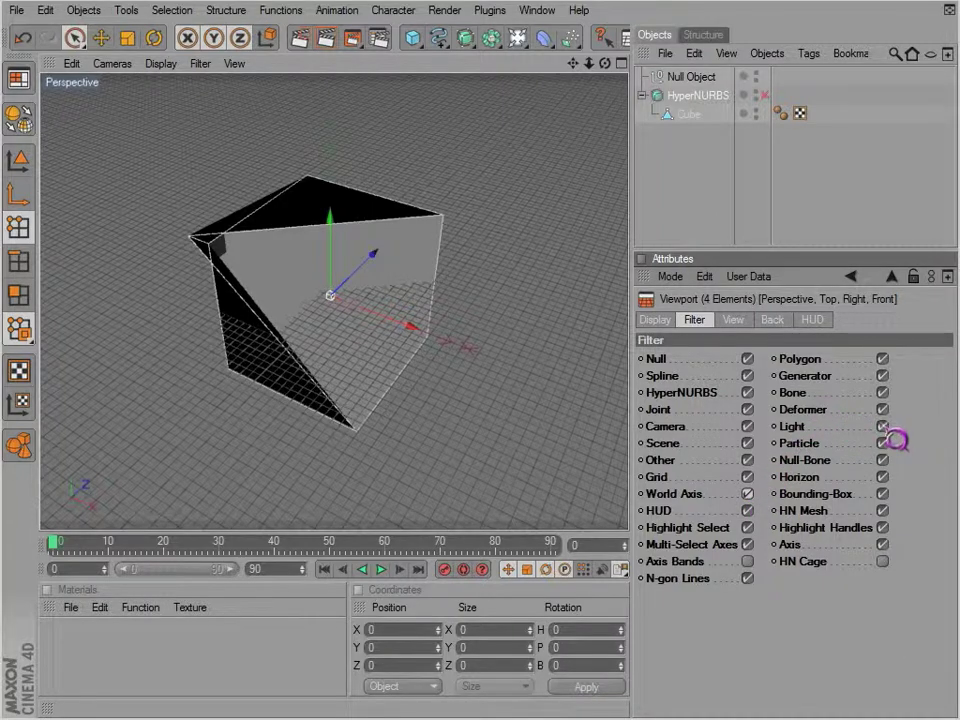
{"action": "left_click", "coordinate": [522, 42]}
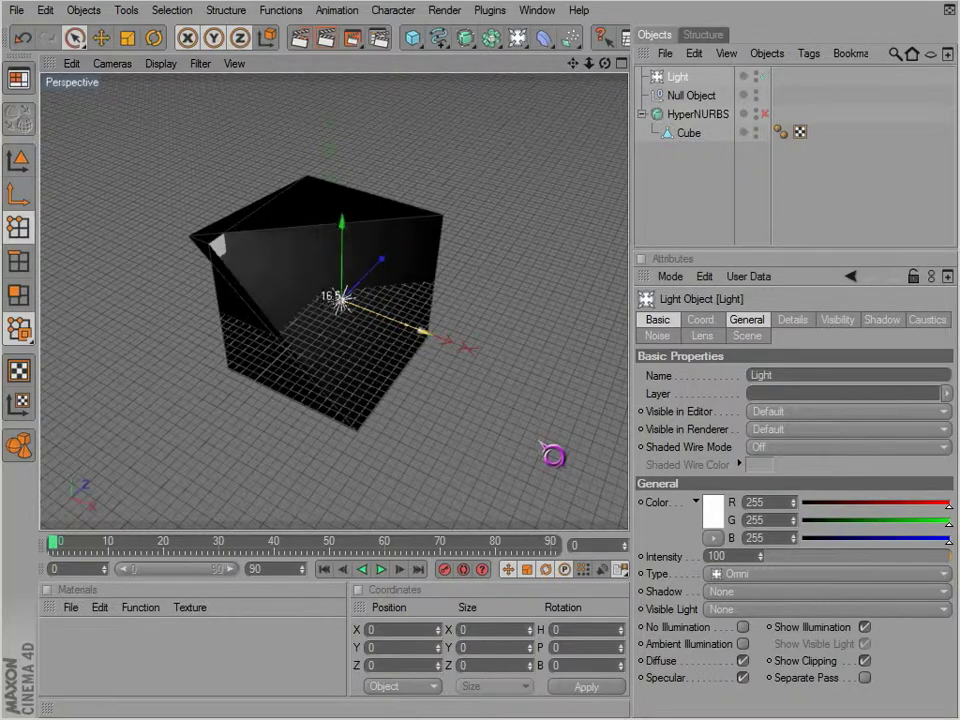
{"action": "left_click_drag", "start_coordinate": [553, 457], "coordinate": [396, 326], "text": "alt"}
- Raise the light along Y beside the cube, and toggle the Light filter off and on in the perspective view
{"action": "left_click", "coordinate": [72, 63]}
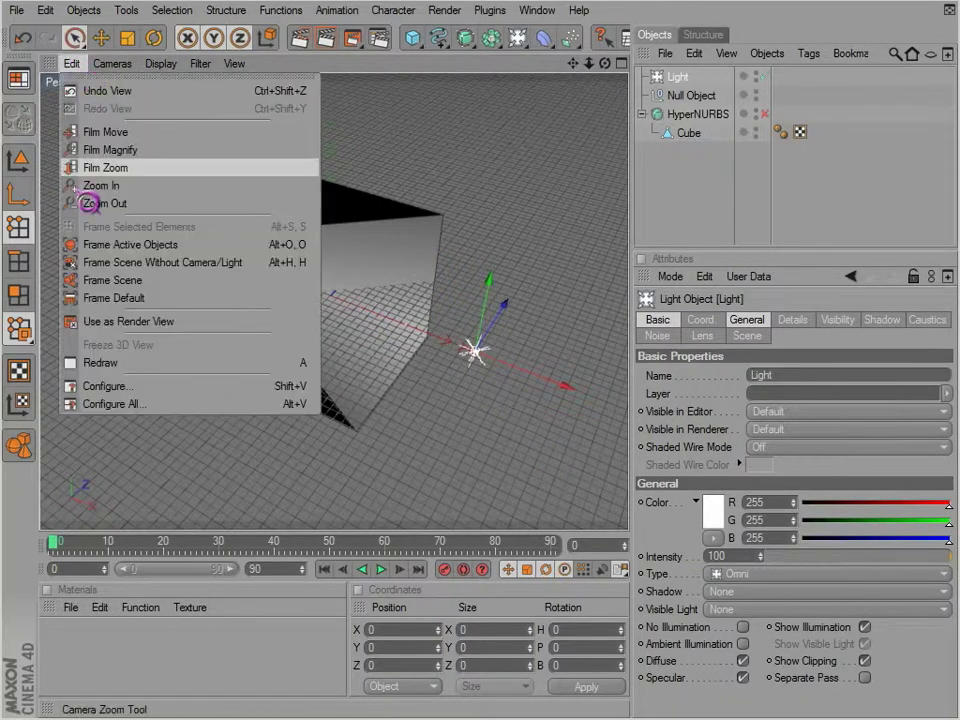
{"action": "left_click", "coordinate": [105, 404]}
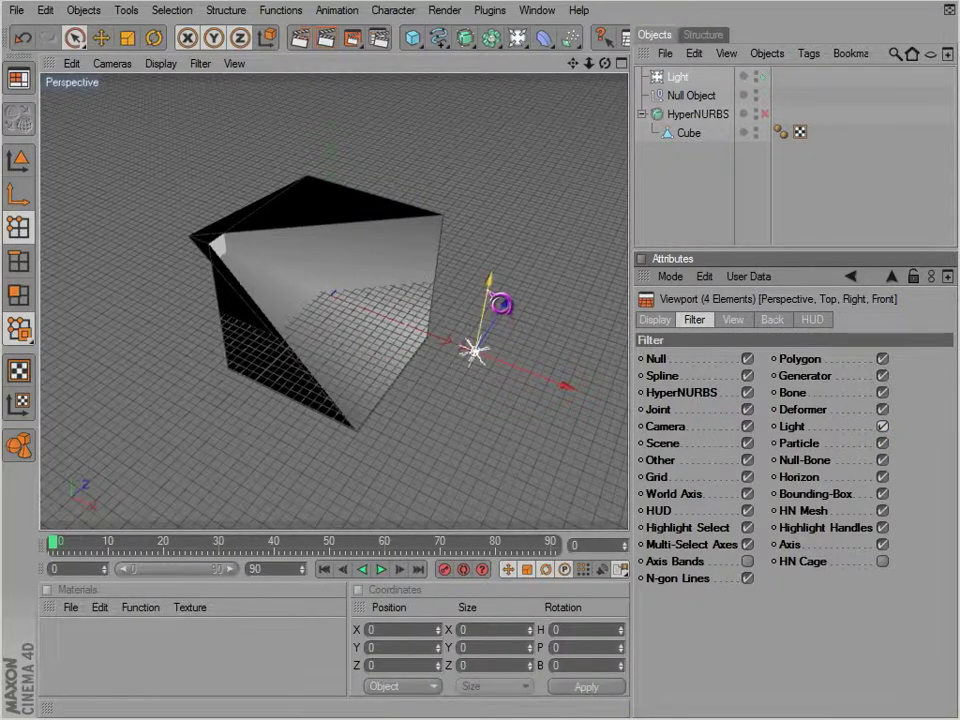
{"action": "mouse_move", "coordinate": [497, 304]}
{"action": "left_mouse_down"}
{"action": "mouse_move", "coordinate": [548, 455]}
{"action": "mouse_move", "coordinate": [497, 309]}
{"action": "left_mouse_up"}
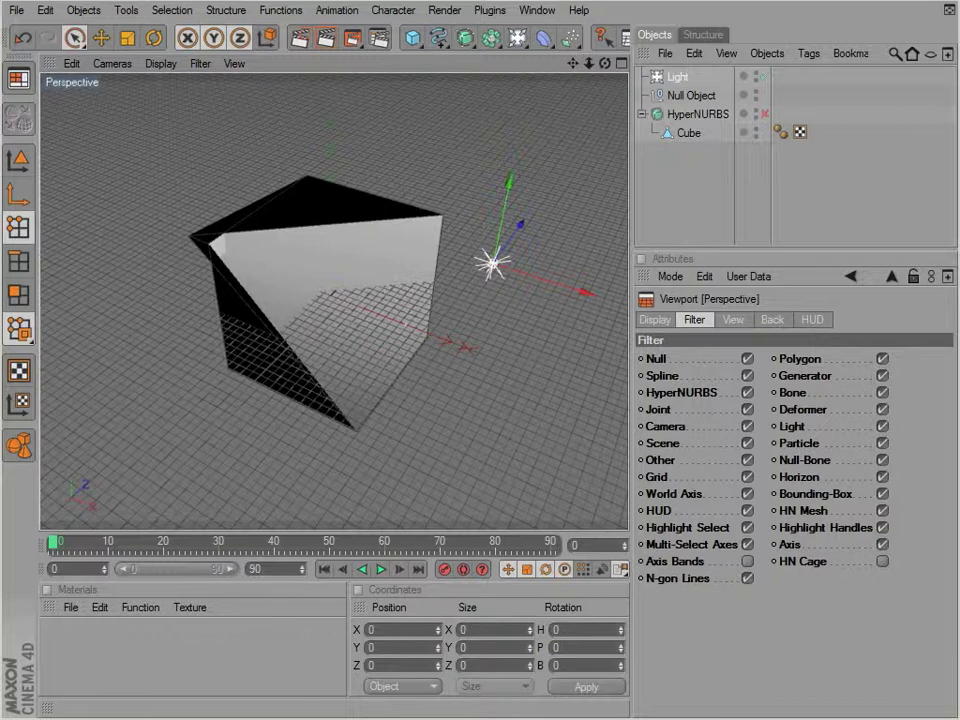
{"action": "left_click", "coordinate": [882, 426]}
{"action": "left_click", "coordinate": [882, 426]}
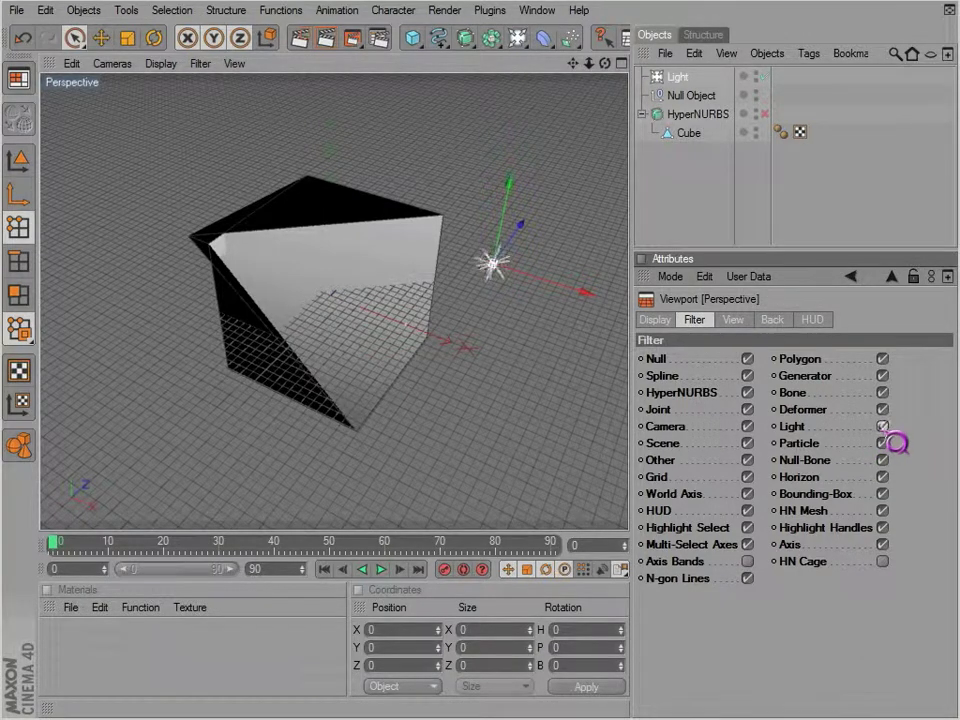
- Toggle the Axis and Grid filters off and back on in the perspective view
{"action": "left_click", "coordinate": [882, 545]}
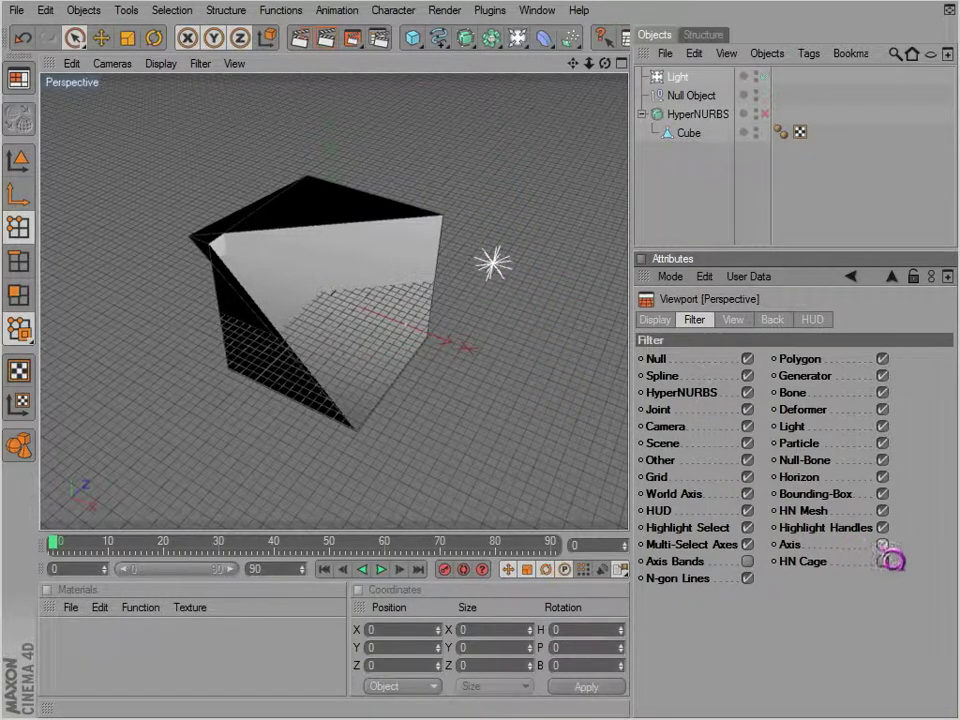
{"action": "left_click", "coordinate": [755, 481]}
{"action": "left_click", "coordinate": [755, 481]}
{"action": "left_click", "coordinate": [755, 481]}
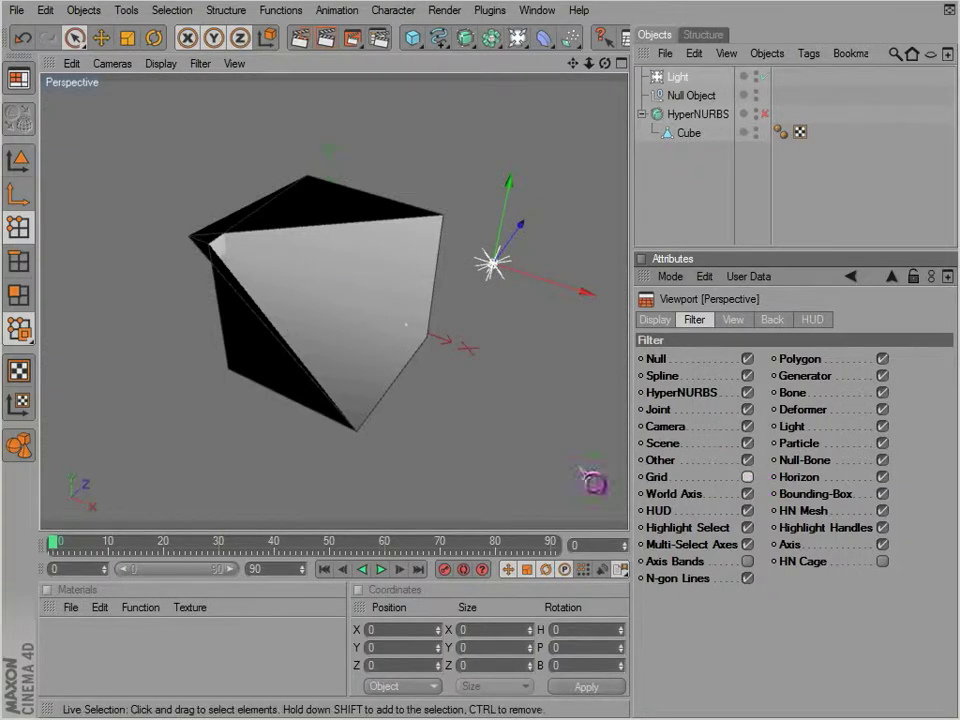
{"action": "left_click_drag", "start_coordinate": [539, 444], "coordinate": [549, 456], "text": "alt"}
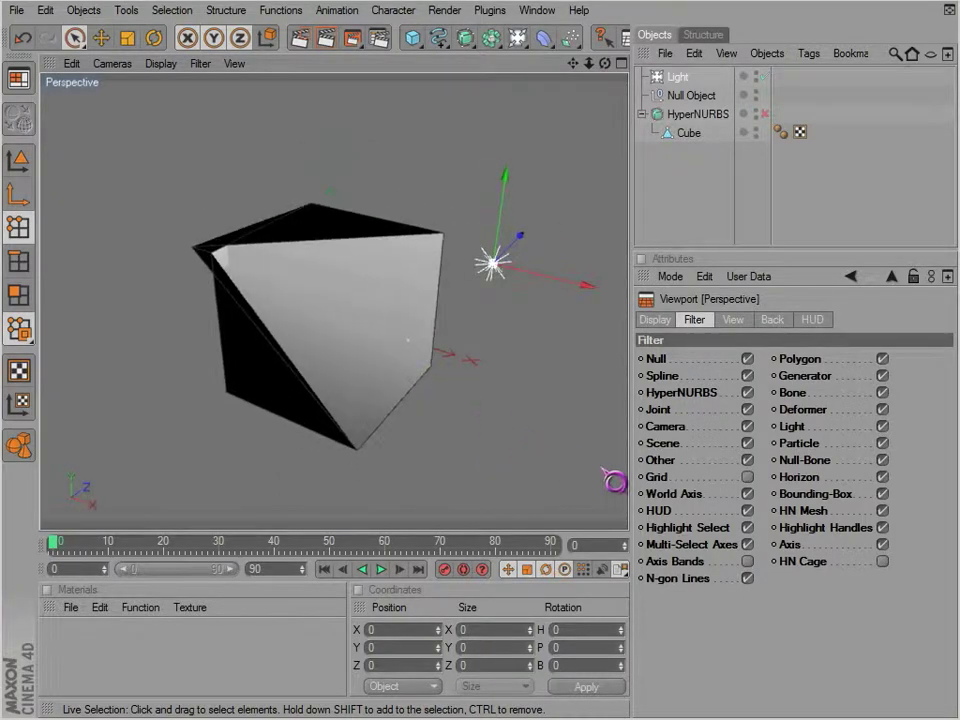
{"action": "left_click", "coordinate": [747, 477]}
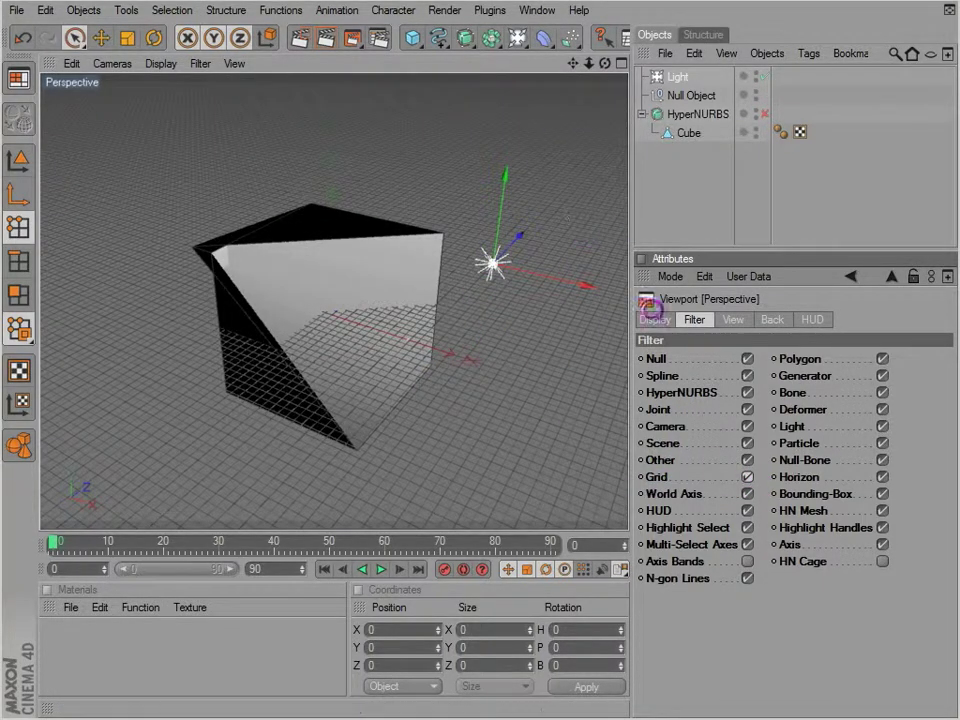
- Try a world grid spacing of 8 in the perspective view's background settings and set it back to 10
{"action": "left_click", "coordinate": [733, 320]}
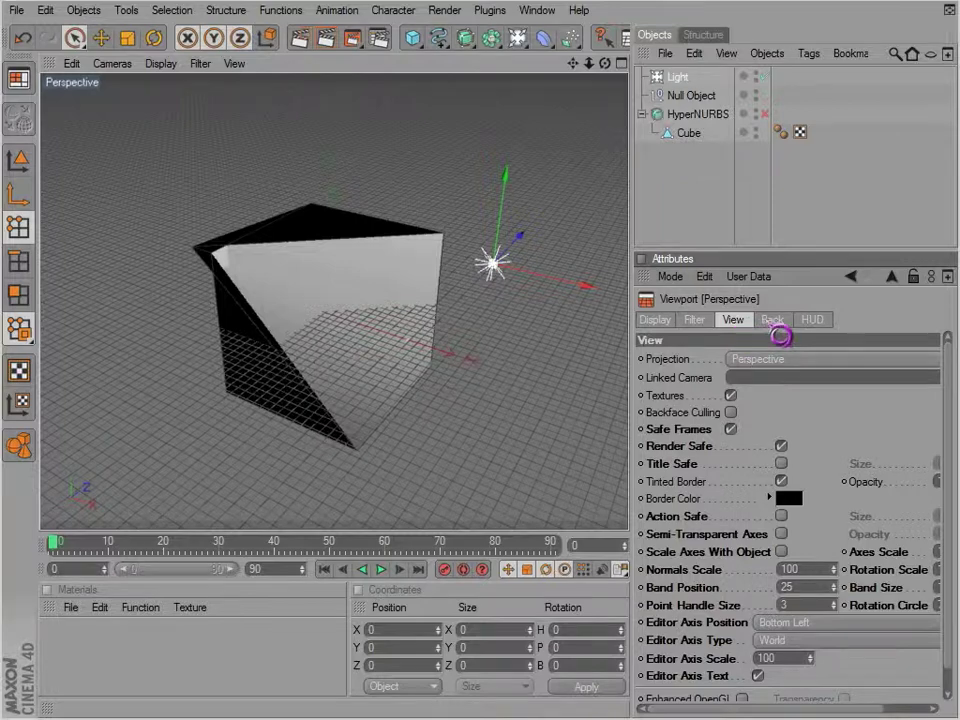
{"action": "left_click", "coordinate": [774, 322]}
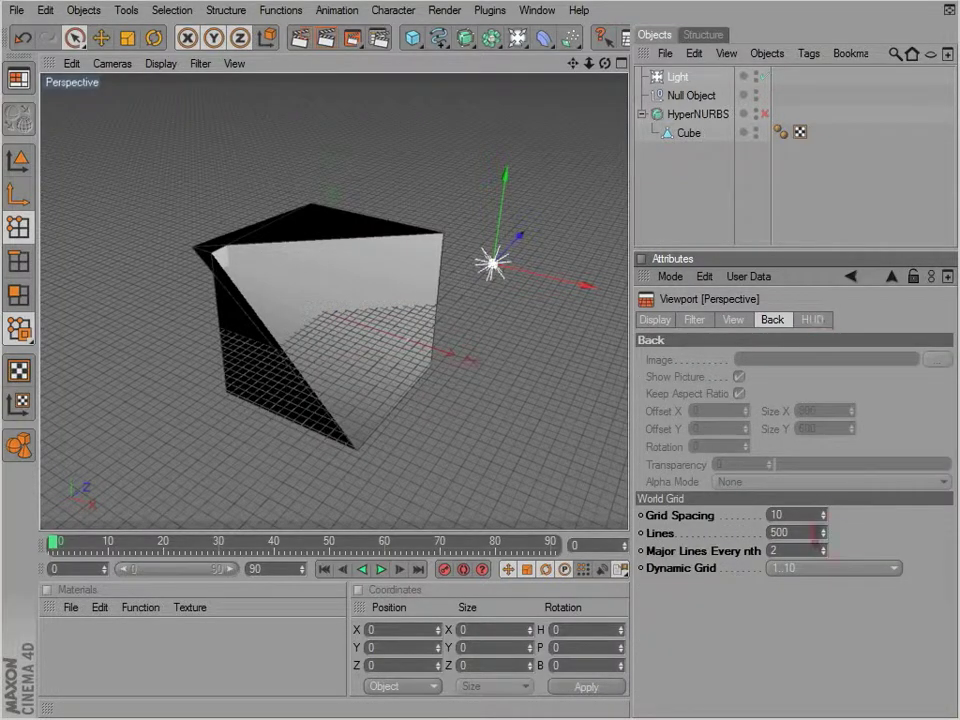
{"action": "scroll", "coordinate": [793, 515], "scroll_direction": "down", "scroll_amount": 3}
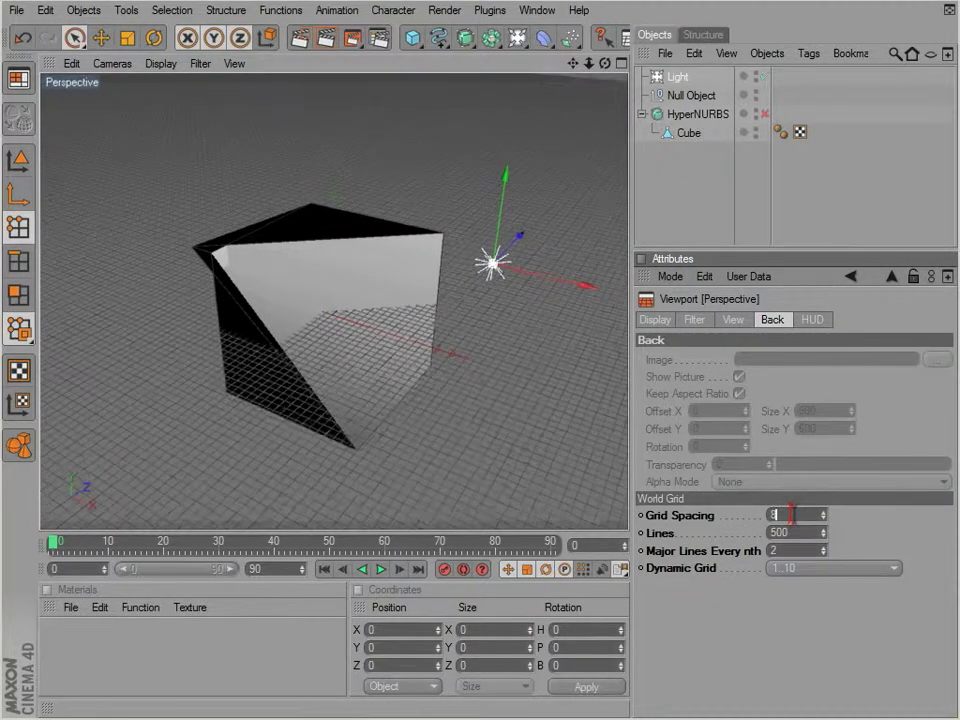
{"action": "scroll", "coordinate": [793, 515], "scroll_direction": "up", "scroll_amount": 8}
{"action": "scroll", "coordinate": [790, 514], "scroll_direction": "down", "scroll_amount": 5}
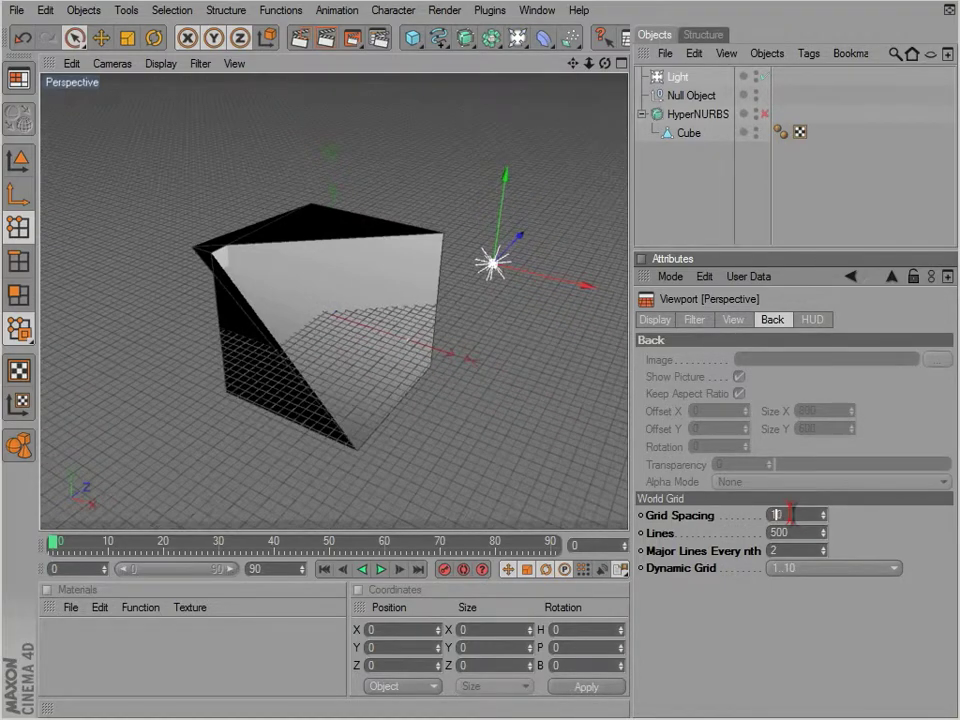
- Try the Frame readout in the perspective view's HUD, and replace it with the Total Points readout
{"action": "left_click", "coordinate": [826, 326]}
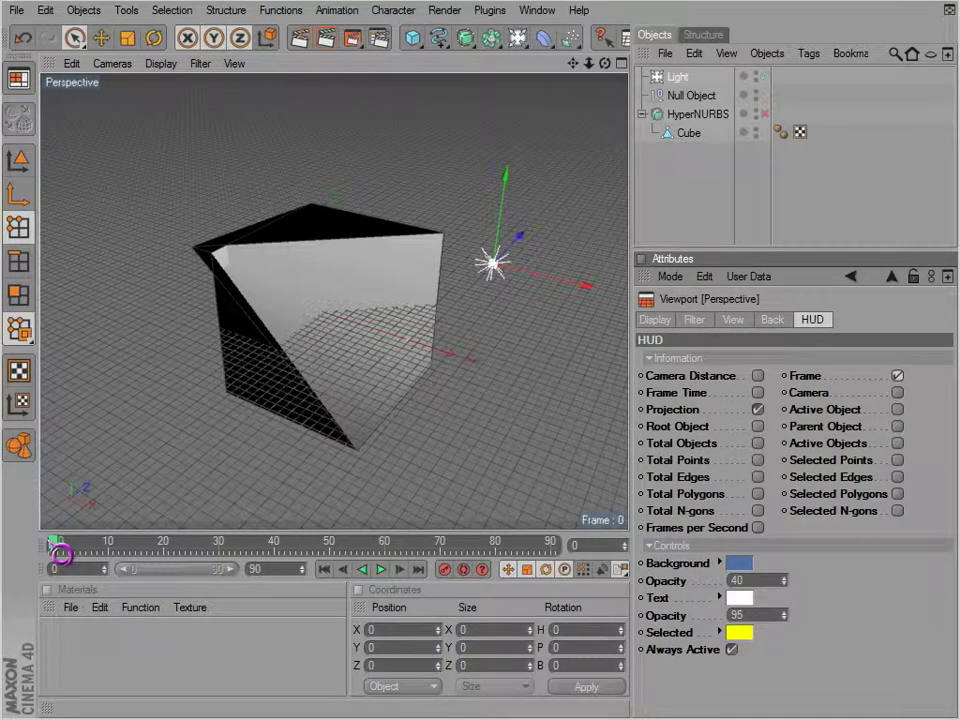
{"action": "left_click_drag", "start_coordinate": [60, 555], "coordinate": [13, 563]}
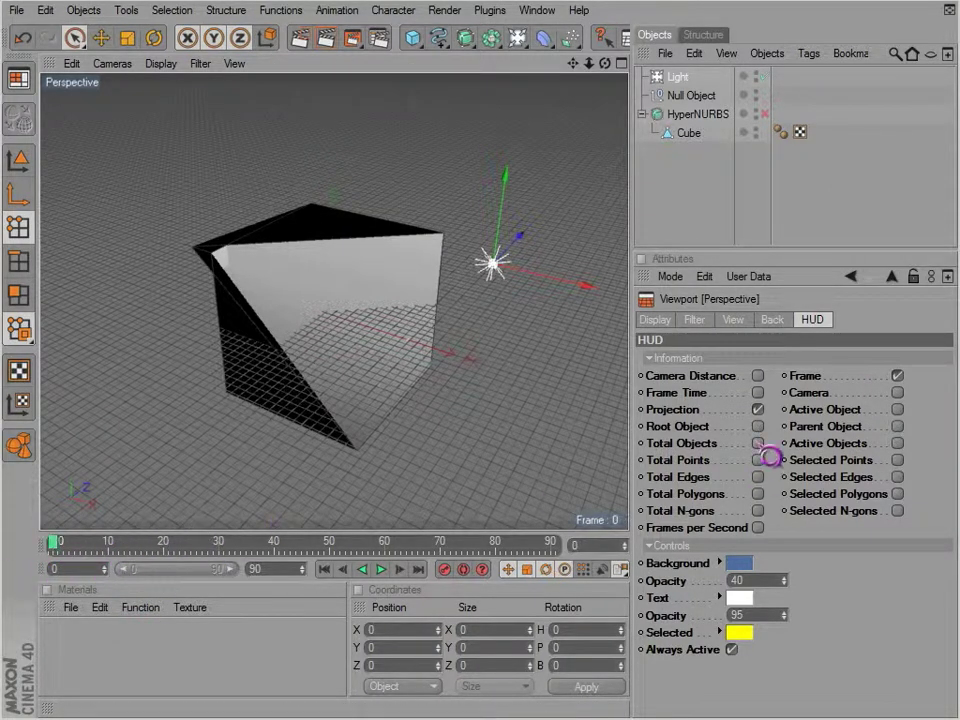
{"action": "left_click", "coordinate": [897, 376]}
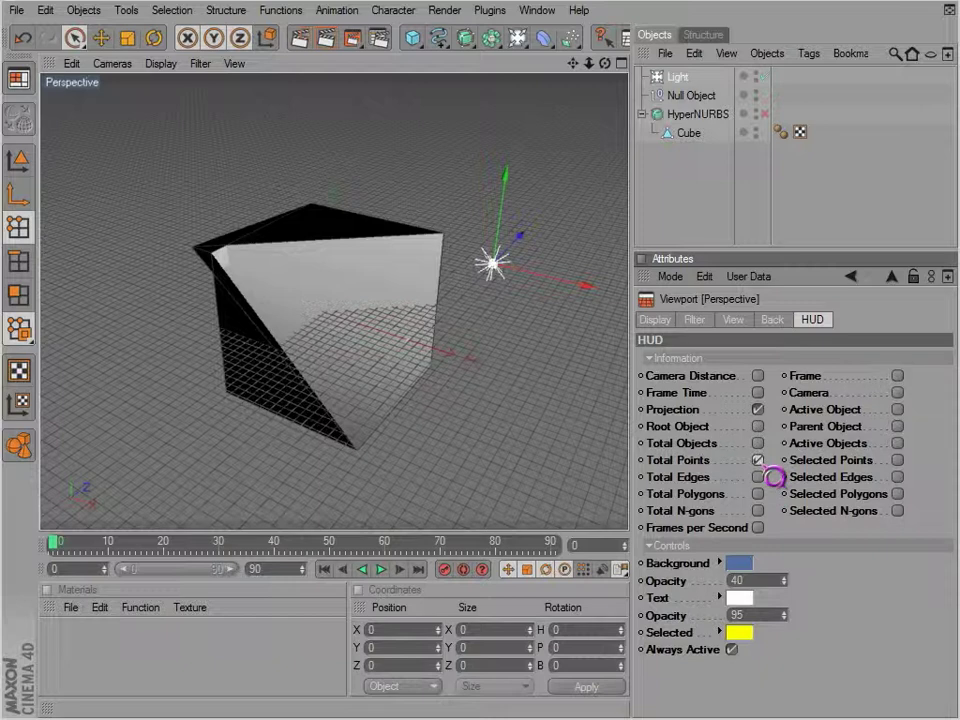
- Select the Cube and add the corner point adjacent to the displaced one to its point selection
{"action": "left_click", "coordinate": [689, 133]}
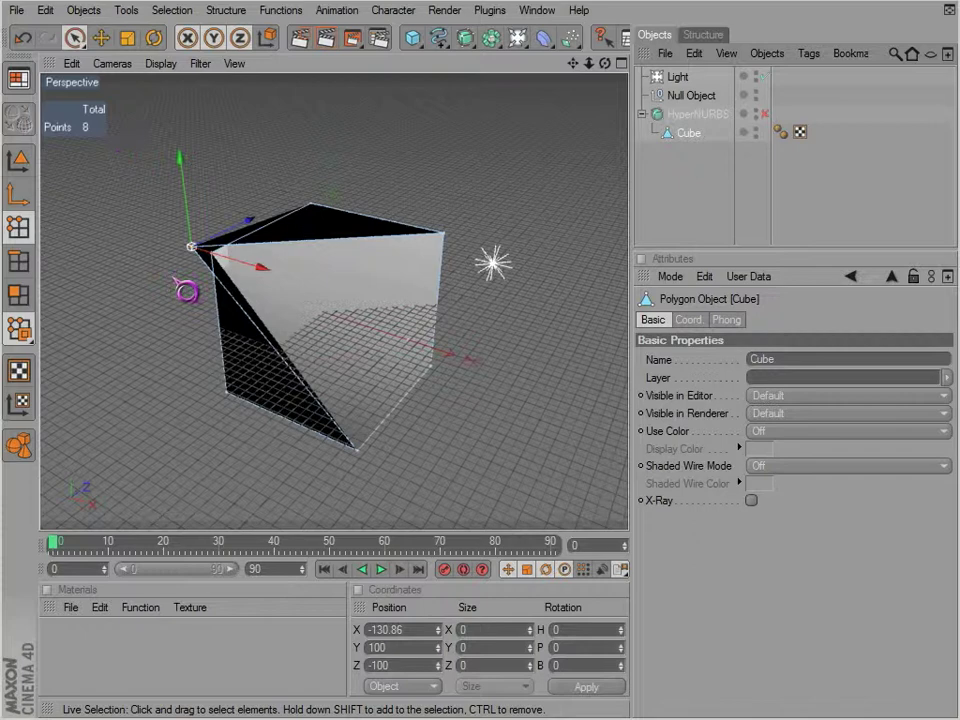
{"action": "left_click_drag", "start_coordinate": [210, 253], "coordinate": [298, 320]}
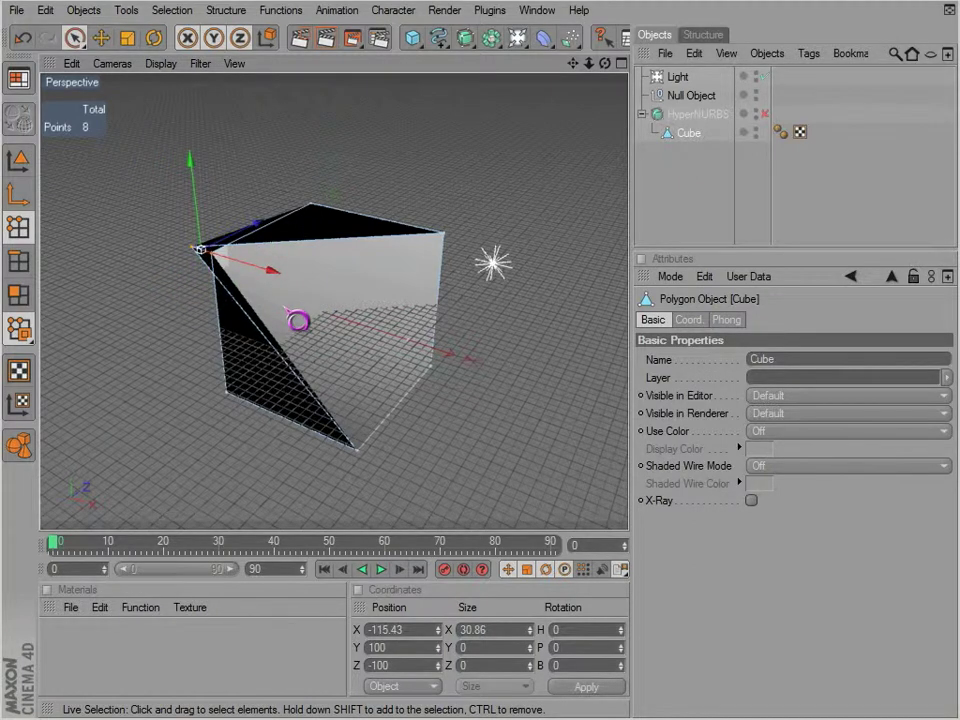
- Open the configuration of all viewports and turn on the Selected Points, Total Edges and Selected Edges HUD readouts
{"action": "left_click", "coordinate": [112, 63]}
{"action": "left_click", "coordinate": [72, 66]}
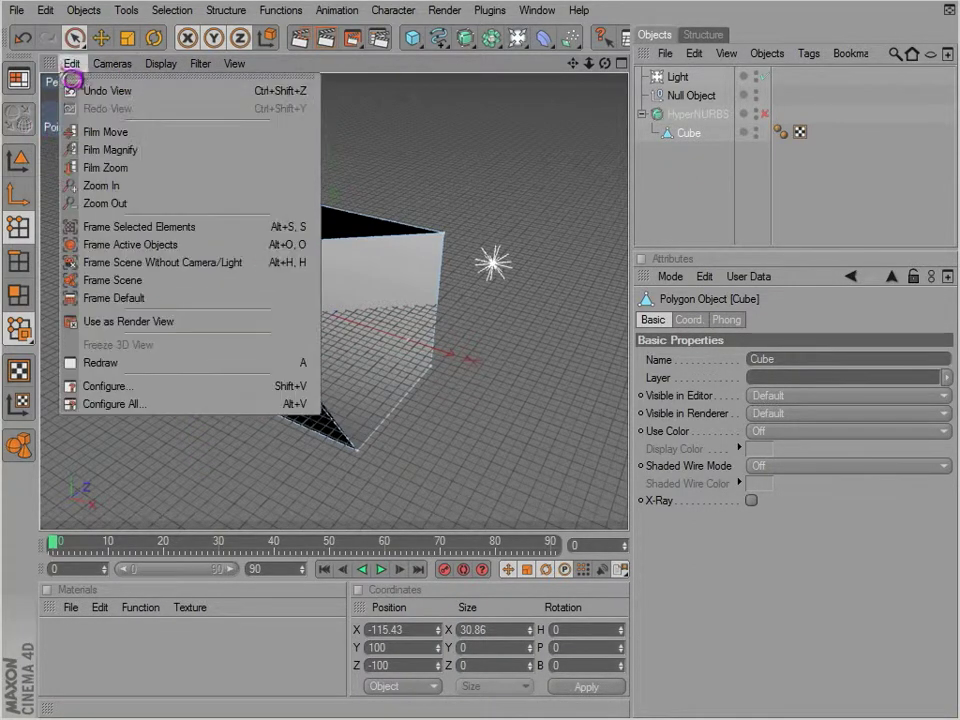
{"action": "left_click", "coordinate": [152, 406]}
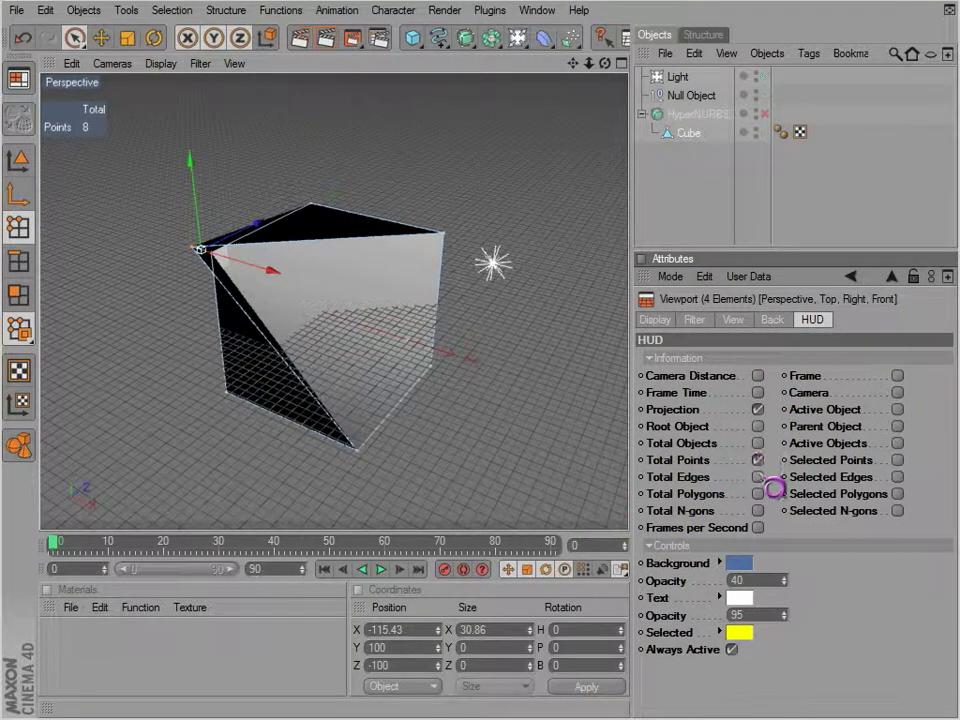
{"action": "left_click", "coordinate": [897, 460]}
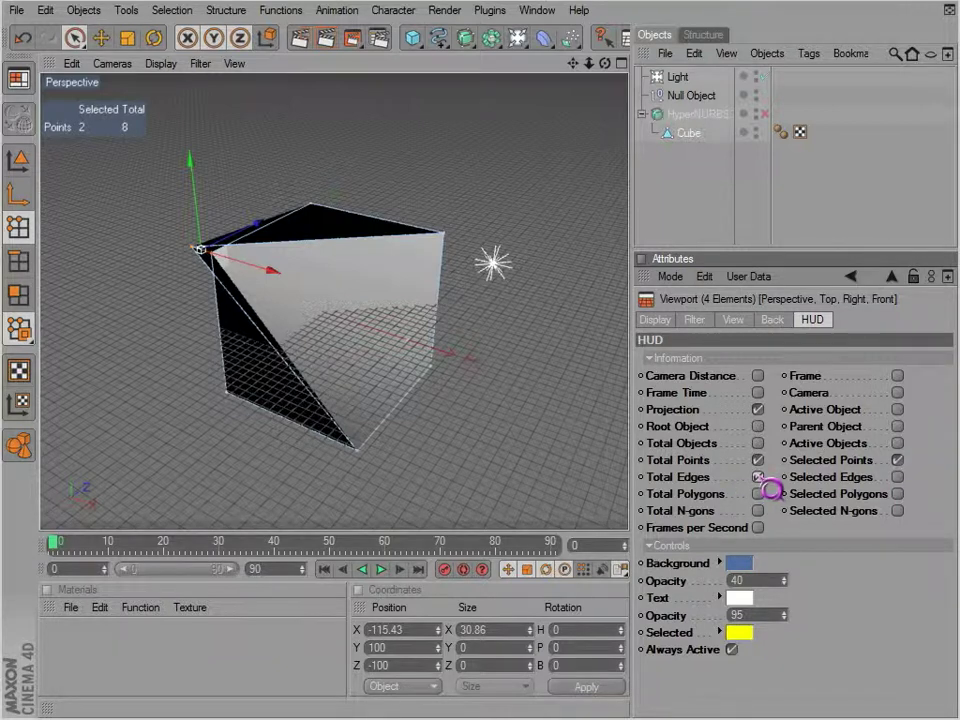
- Switch to edge mode and select the Cube's diagonal edge running down from the displaced corner
{"action": "left_click", "coordinate": [20, 262]}
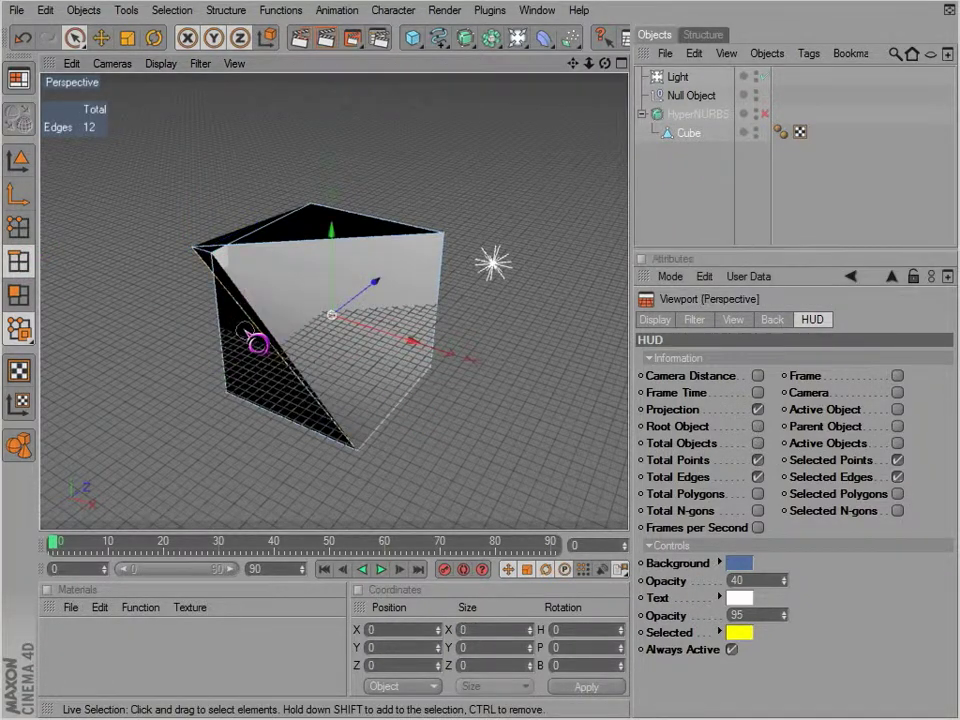
{"action": "left_click", "coordinate": [262, 343]}
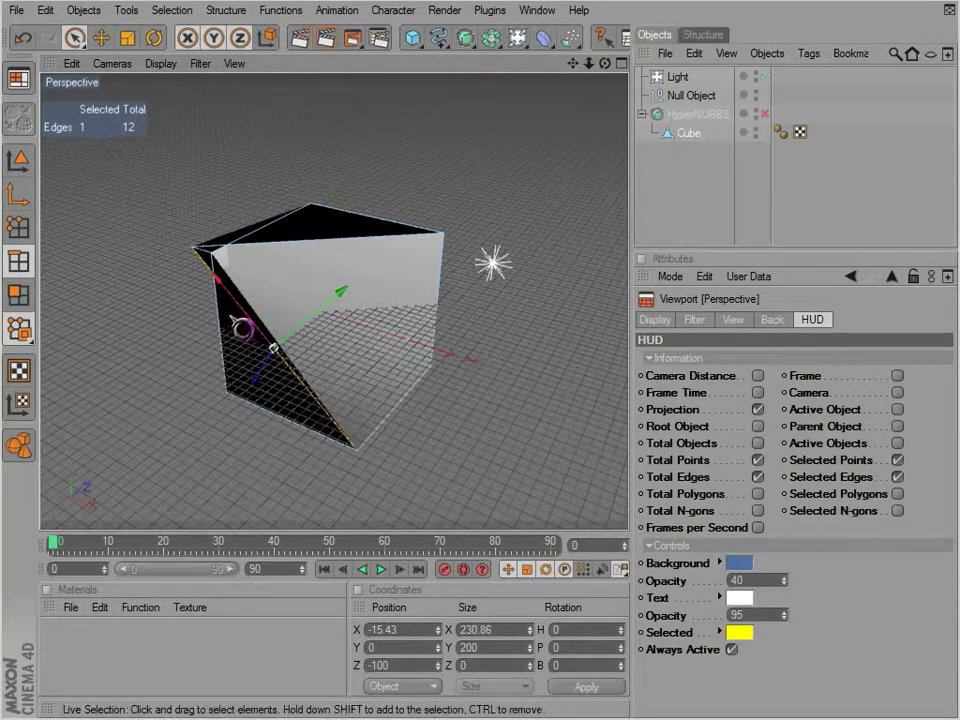
- Turn off the Selected Edges and Total Edges readouts, and toggle the Selected Points and Total Points readouts off and back on
{"action": "left_click", "coordinate": [898, 478]}
{"action": "left_click", "coordinate": [898, 477]}
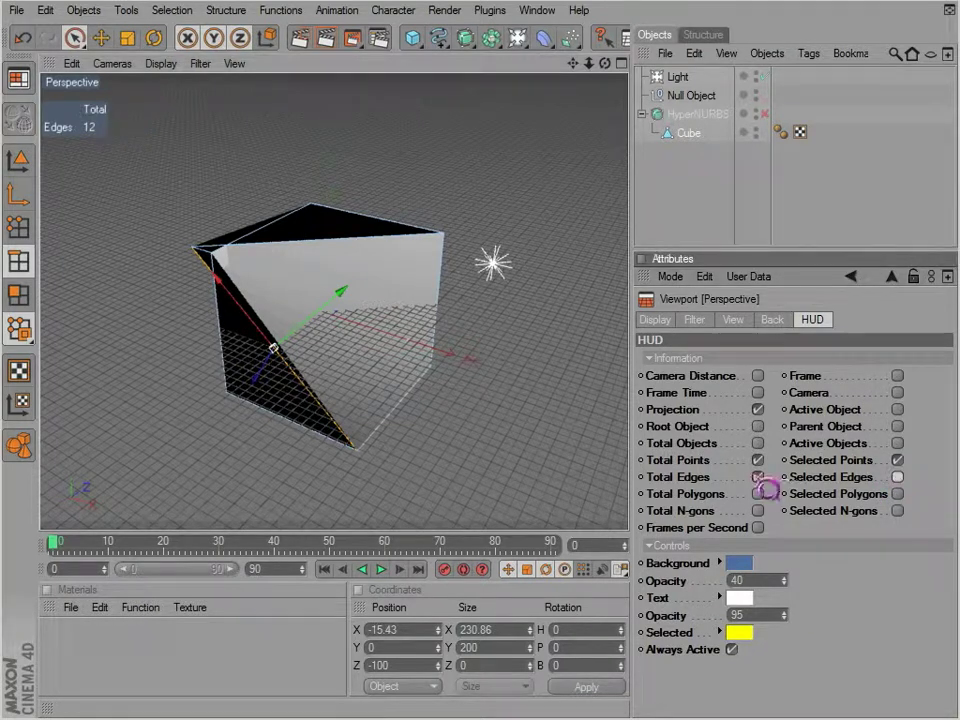
{"action": "left_click", "coordinate": [758, 477]}
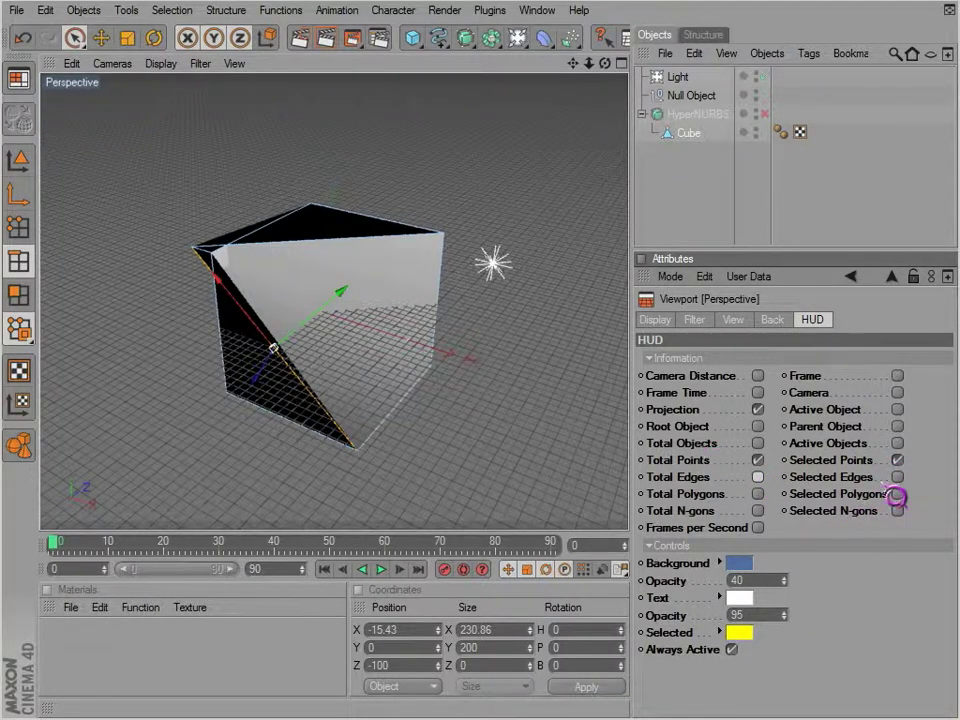
{"action": "left_click", "coordinate": [897, 460]}
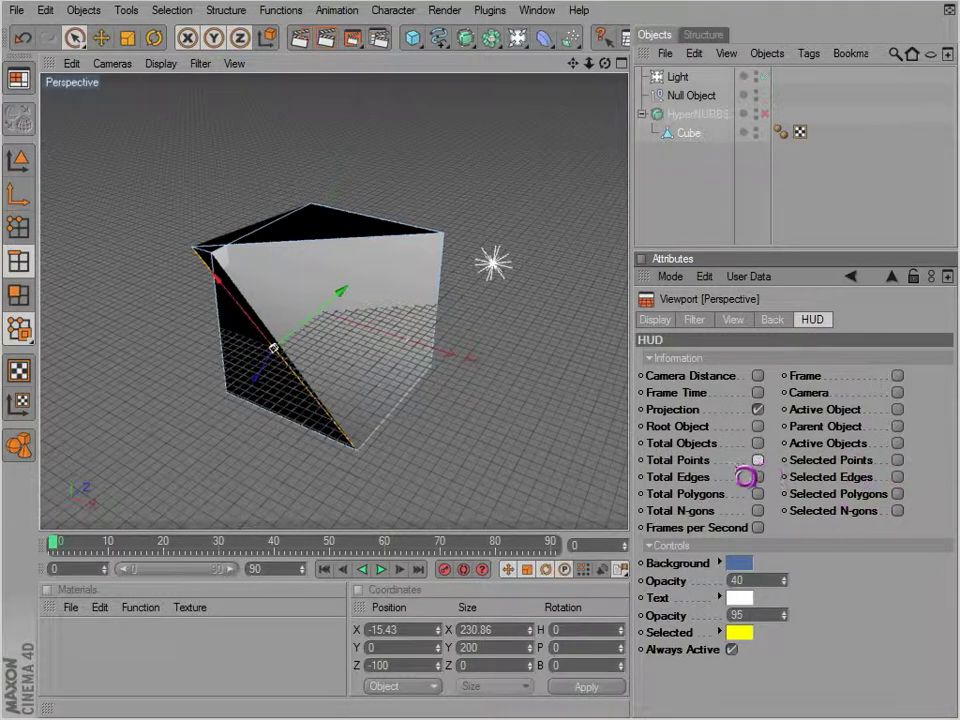
{"action": "left_click", "coordinate": [758, 460]}
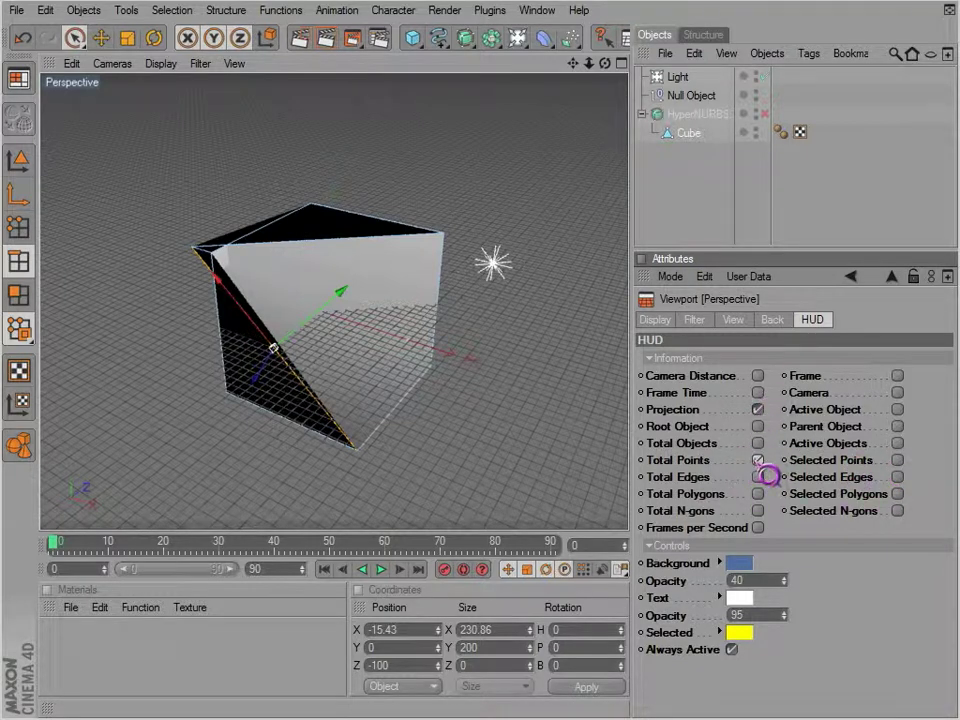
{"action": "left_click", "coordinate": [910, 475]}
{"action": "left_click", "coordinate": [896, 474]}
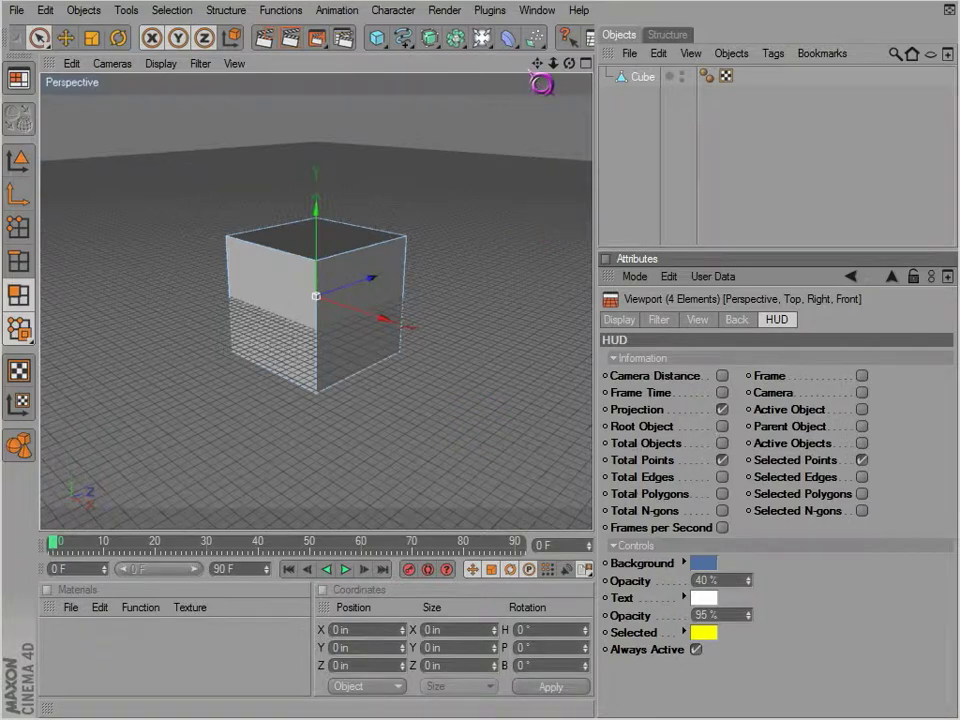
- Examine the Display Filter list and compare it with the Filter settings of all viewports
{"action": "middle_click_drag", "start_coordinate": [562, 43], "coordinate": [489, 43]}
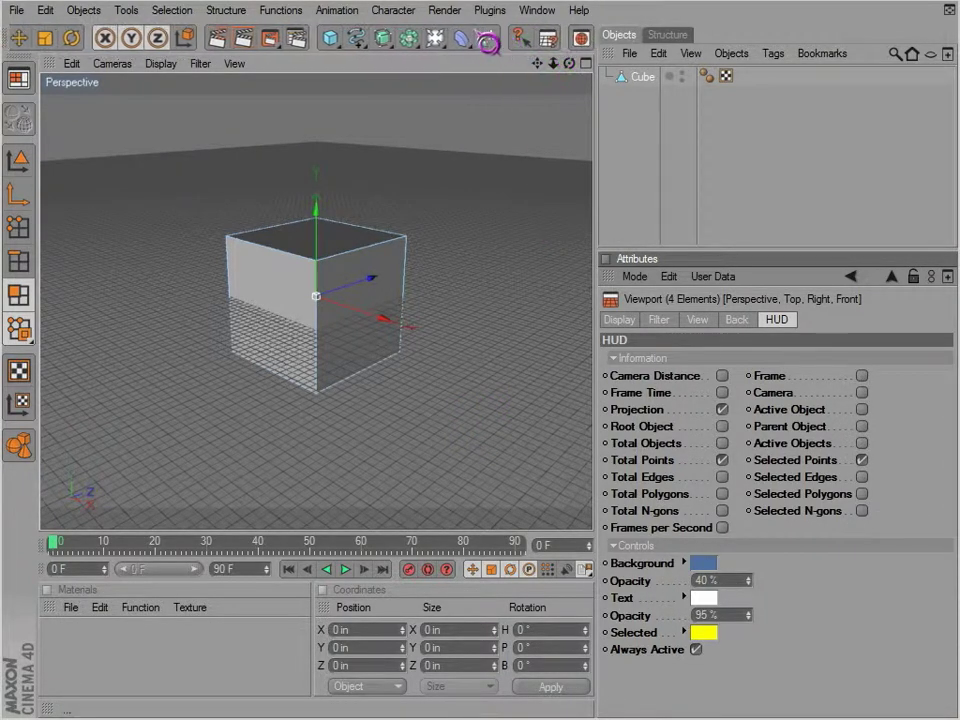
{"action": "left_click", "coordinate": [566, 52]}
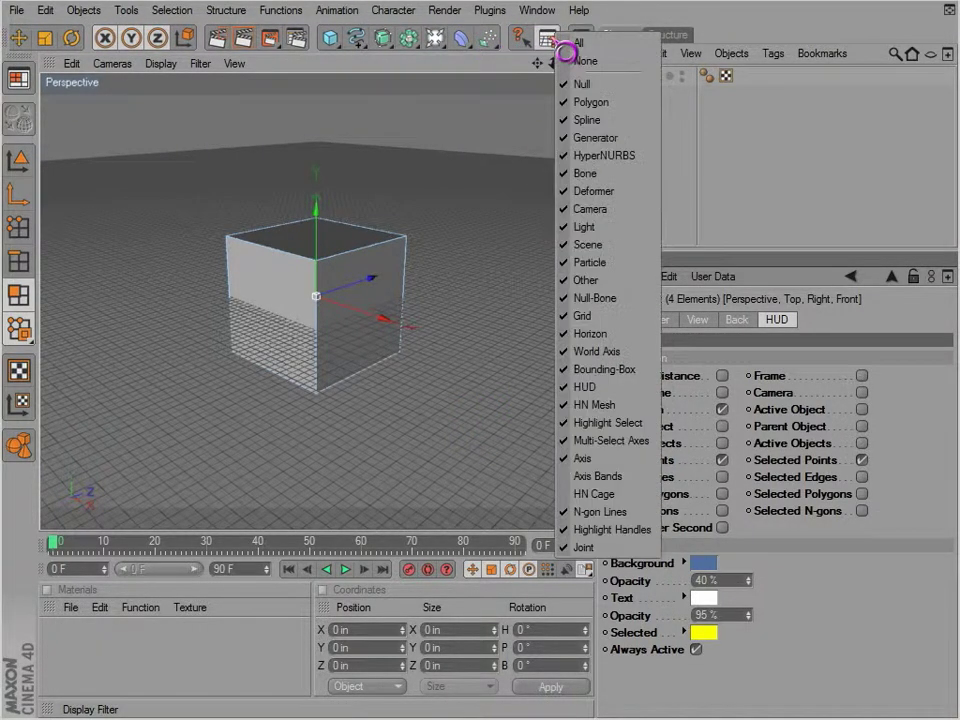
{"action": "left_click", "coordinate": [759, 204]}
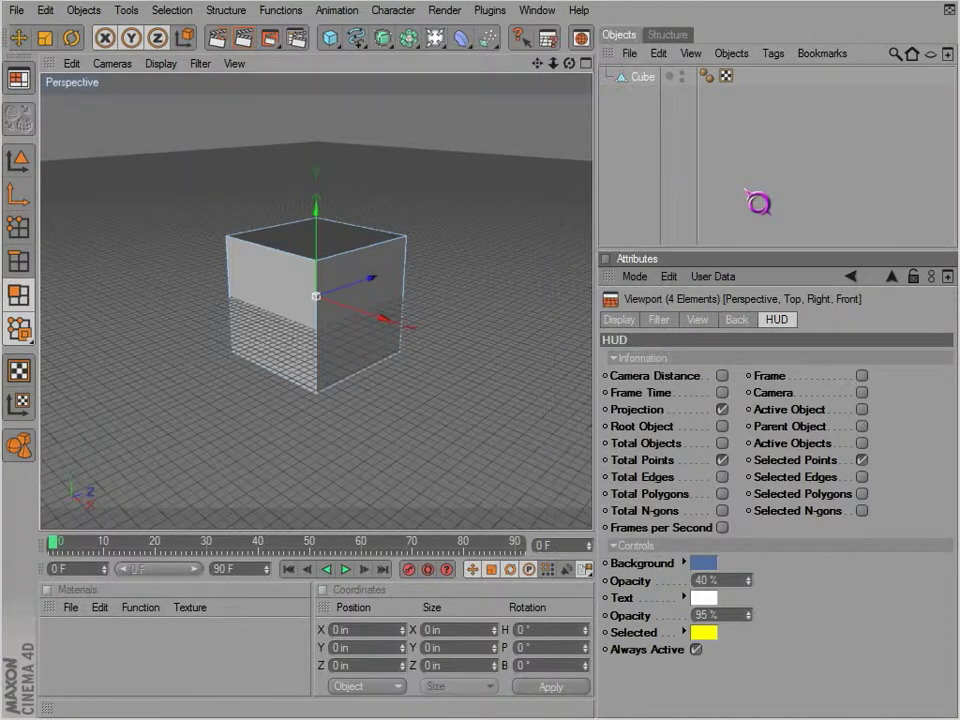
{"action": "left_click", "coordinate": [700, 322]}
{"action": "left_click", "coordinate": [662, 320]}
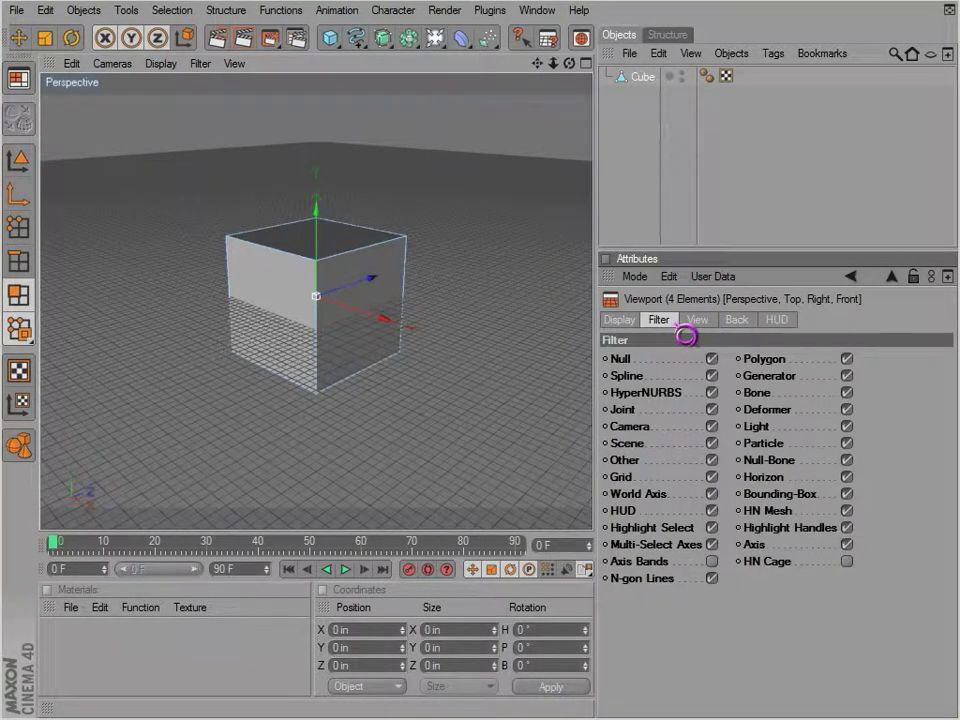
- Toggle the Axis Bands display filter on and back off
{"action": "left_click", "coordinate": [556, 50]}
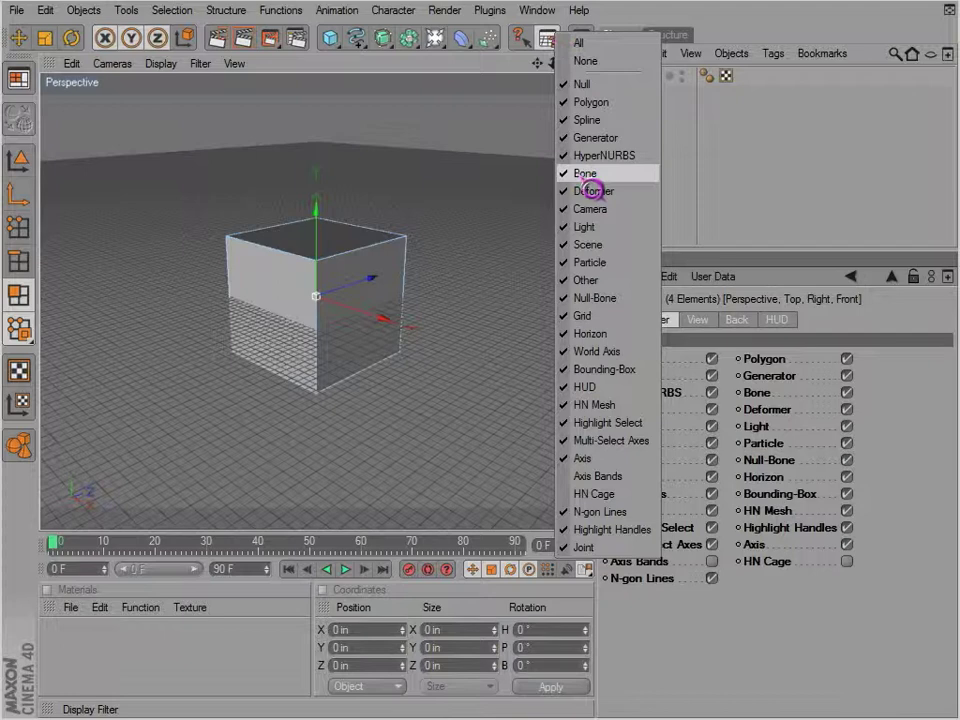
{"action": "left_click", "coordinate": [622, 494]}
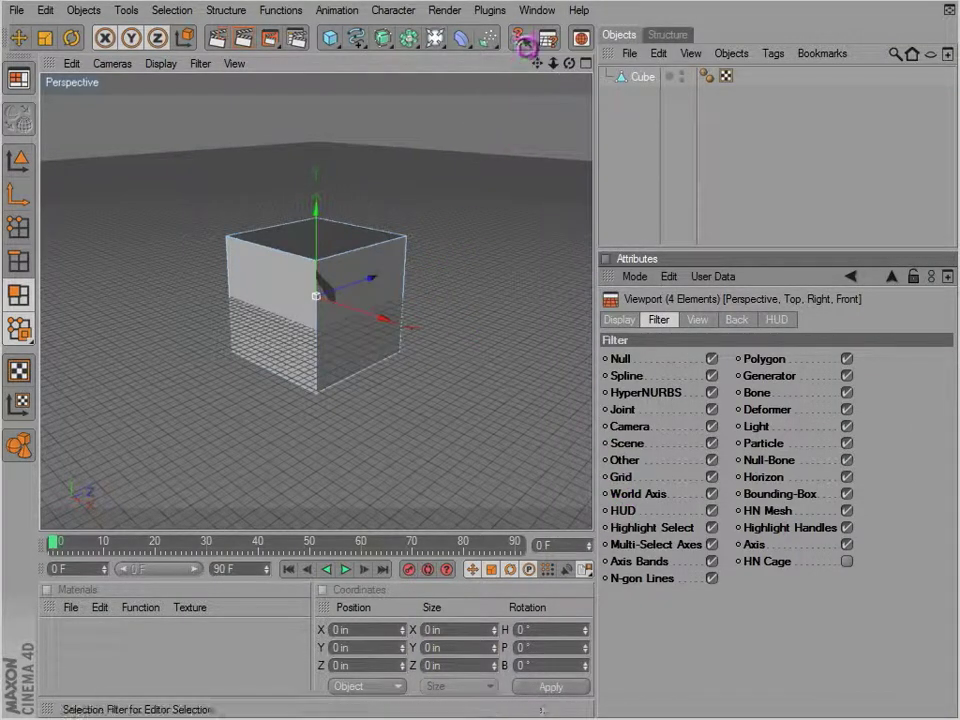
{"action": "left_click", "coordinate": [578, 39]}
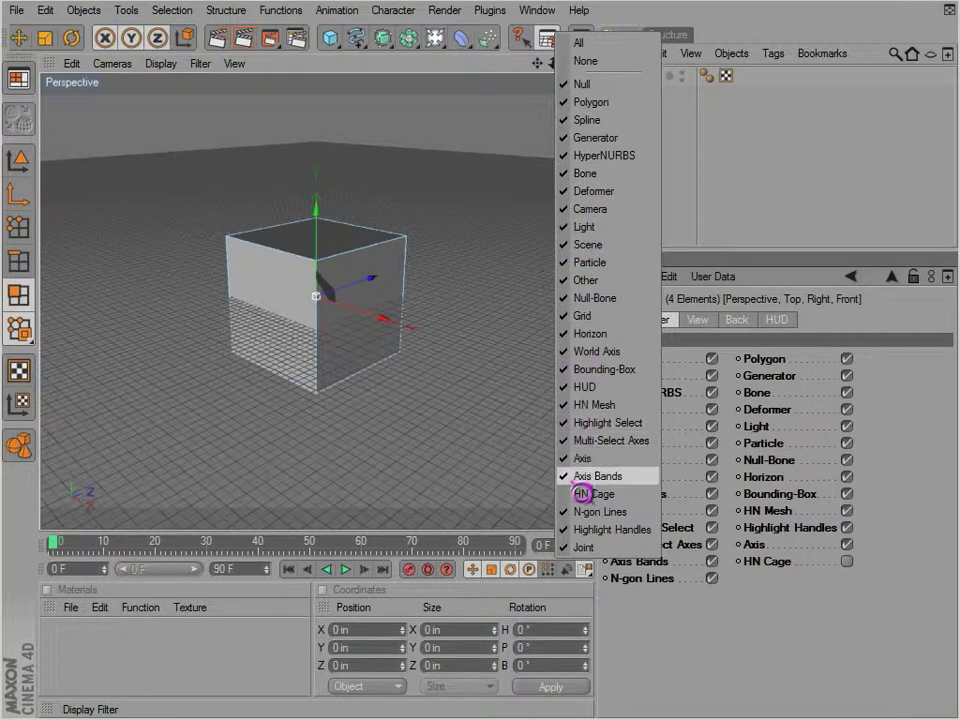
{"action": "left_click", "coordinate": [568, 475]}
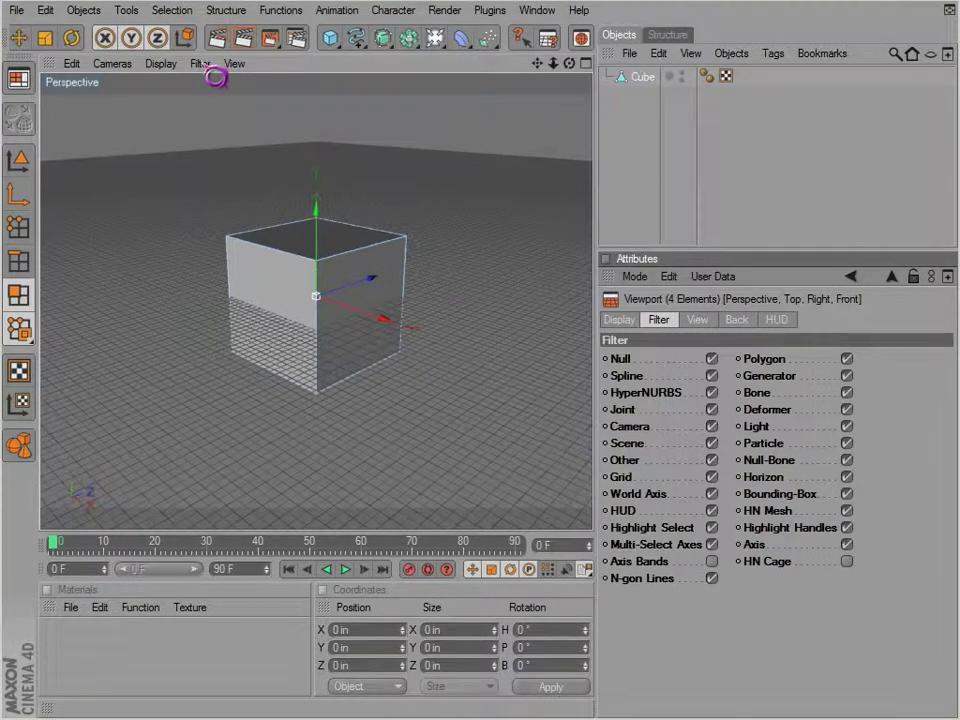
- Compare the perspective view's own filter list with the general Display Filter and the Selection Filter lists
{"action": "left_click", "coordinate": [199, 64]}
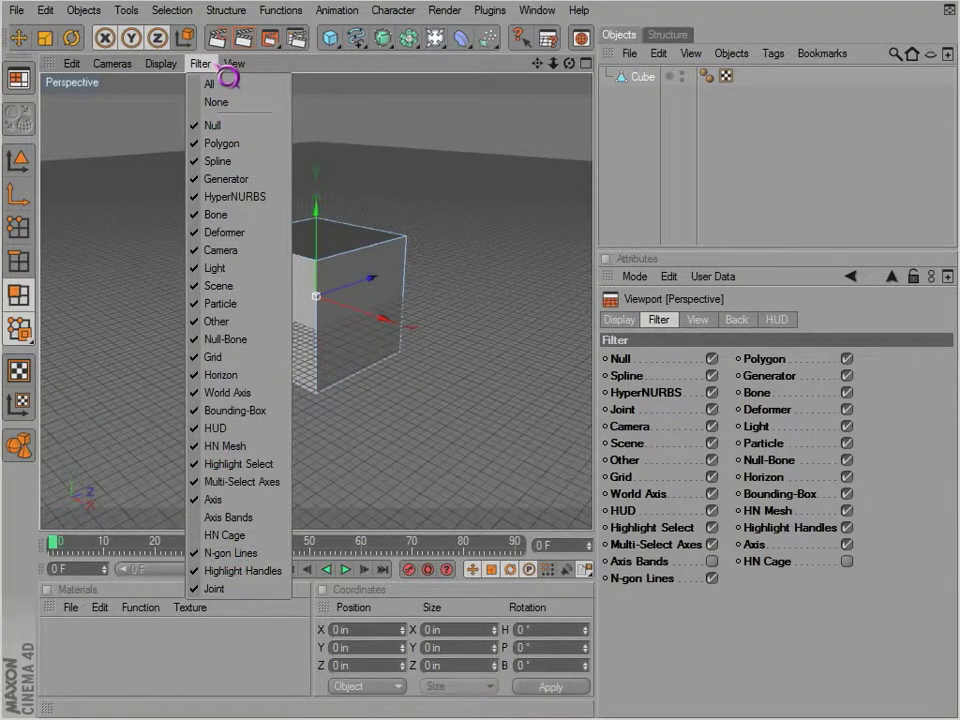
{"action": "left_click", "coordinate": [206, 64]}
{"action": "left_click", "coordinate": [549, 38]}
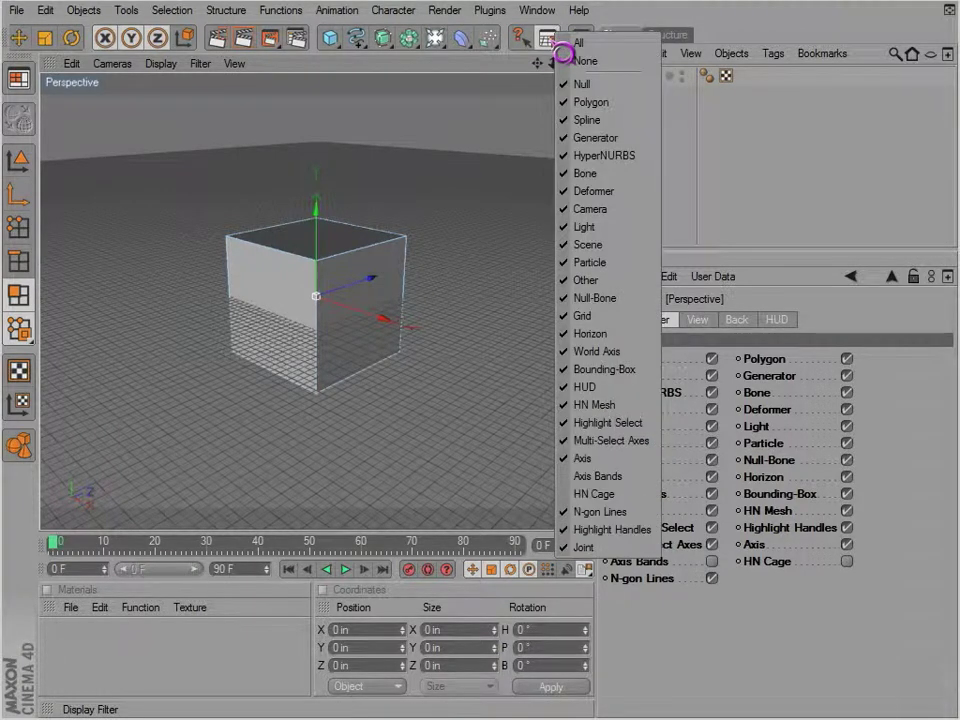
{"action": "left_click", "coordinate": [520, 44]}
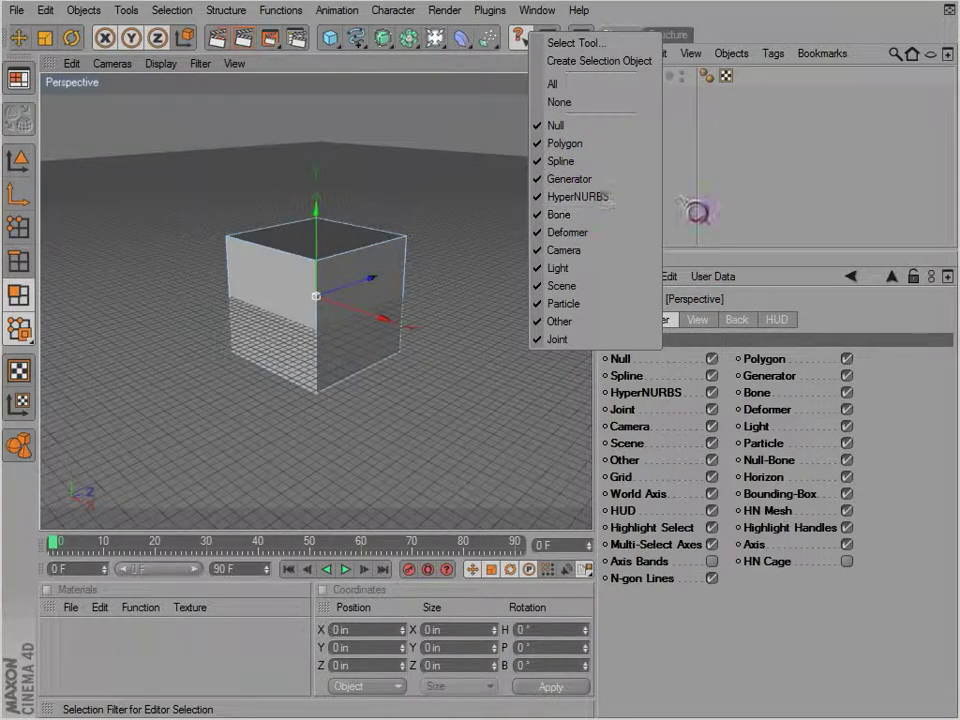
{"action": "left_click", "coordinate": [800, 233]}
- Review the perspective view's Display, Filter, View, Back and HUD settings
{"action": "left_click", "coordinate": [620, 320]}
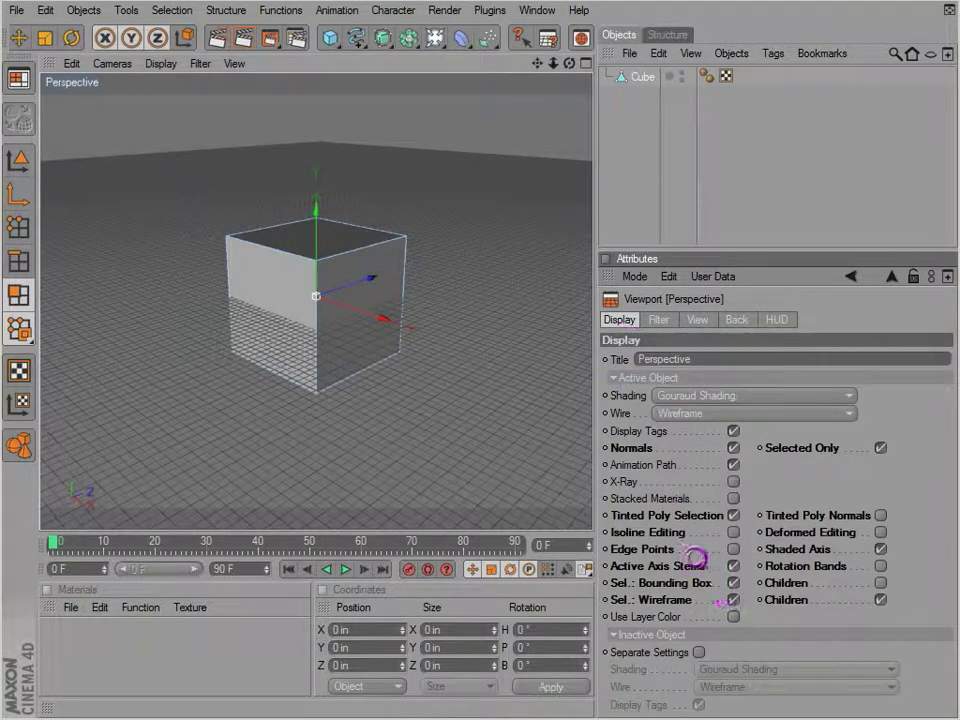
{"action": "left_click", "coordinate": [663, 323]}
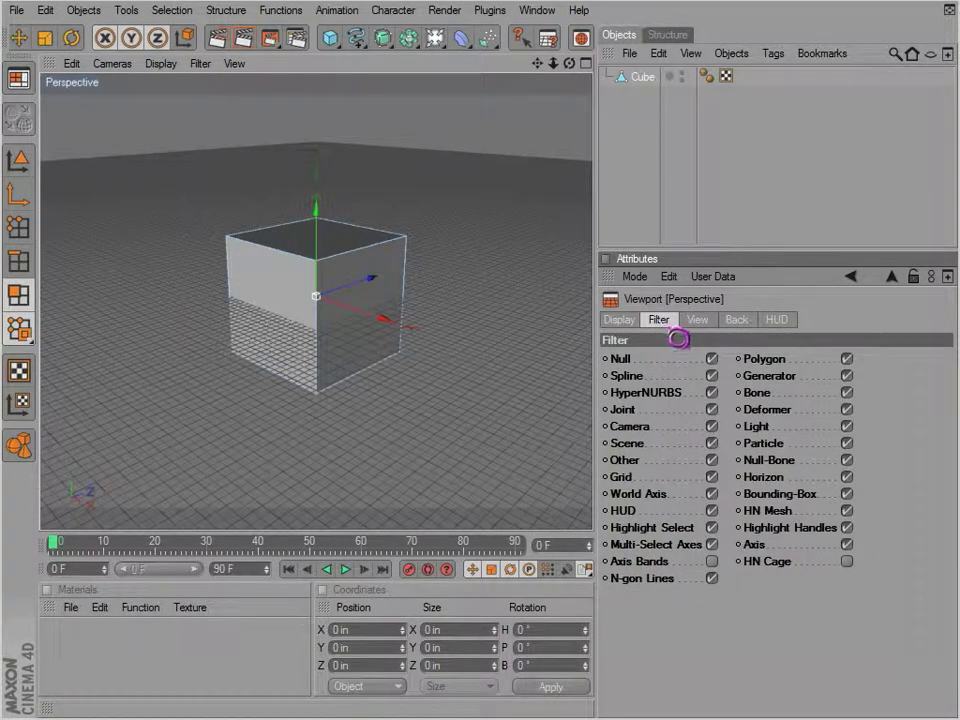
{"action": "left_click", "coordinate": [698, 322]}
{"action": "left_click", "coordinate": [738, 322]}
{"action": "left_click", "coordinate": [705, 322]}
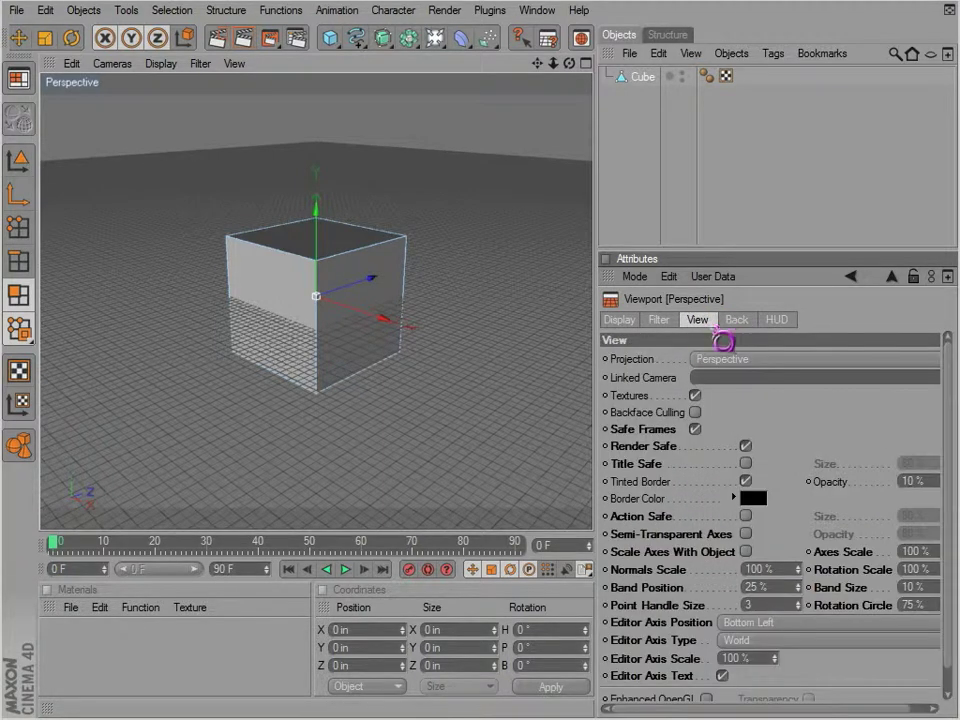
{"action": "left_click", "coordinate": [742, 321]}
{"action": "left_click", "coordinate": [777, 320]}
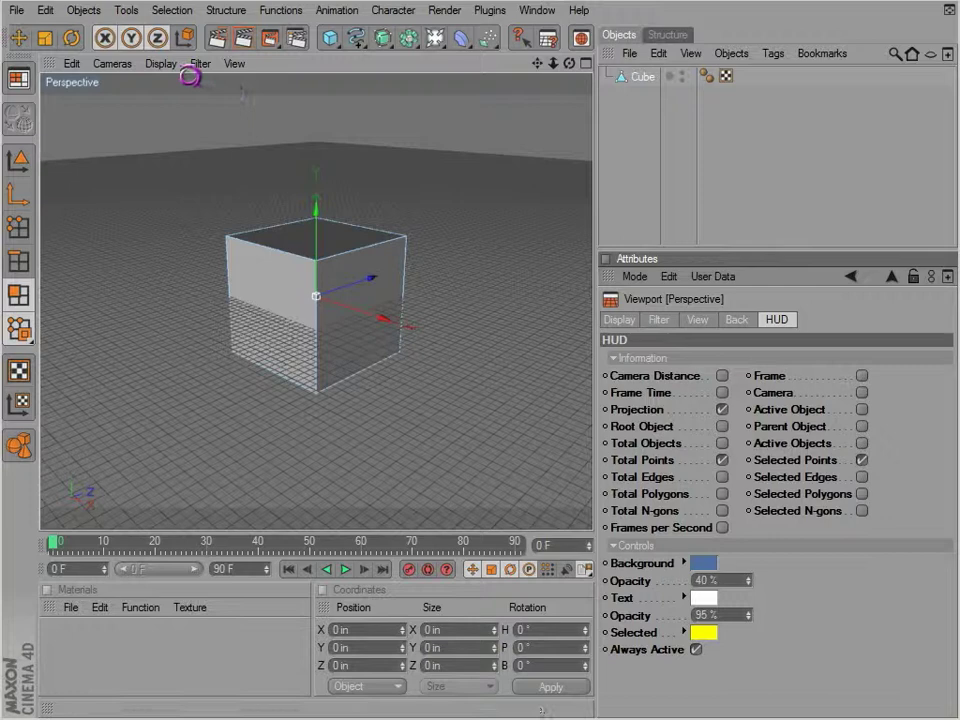
- Turn on Backface Culling for the perspective view
{"action": "left_click", "coordinate": [176, 66]}
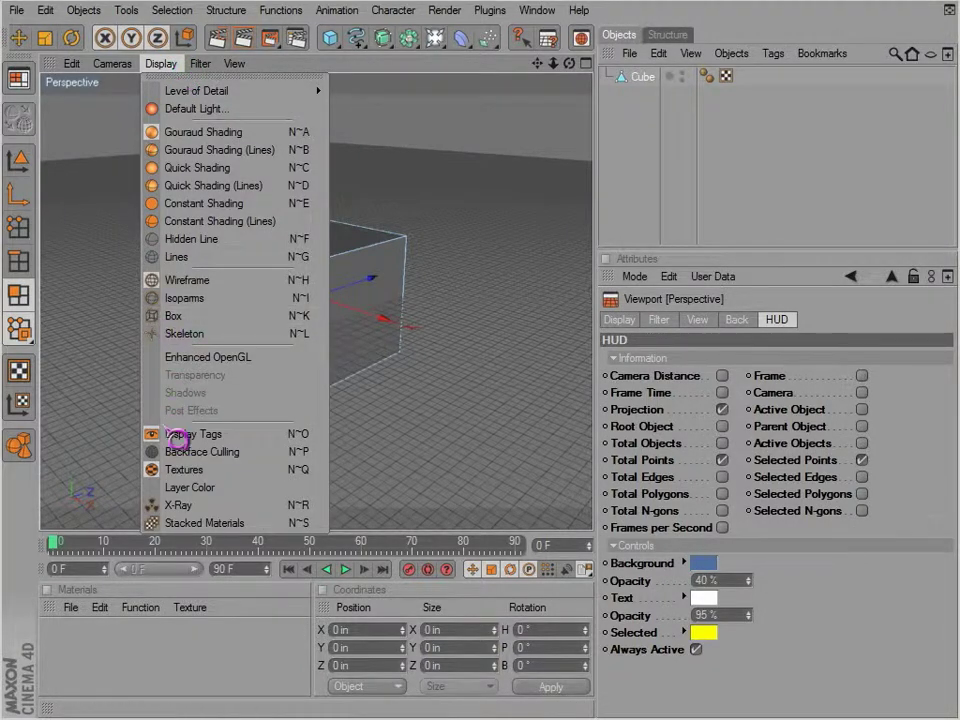
{"action": "left_click", "coordinate": [182, 455]}
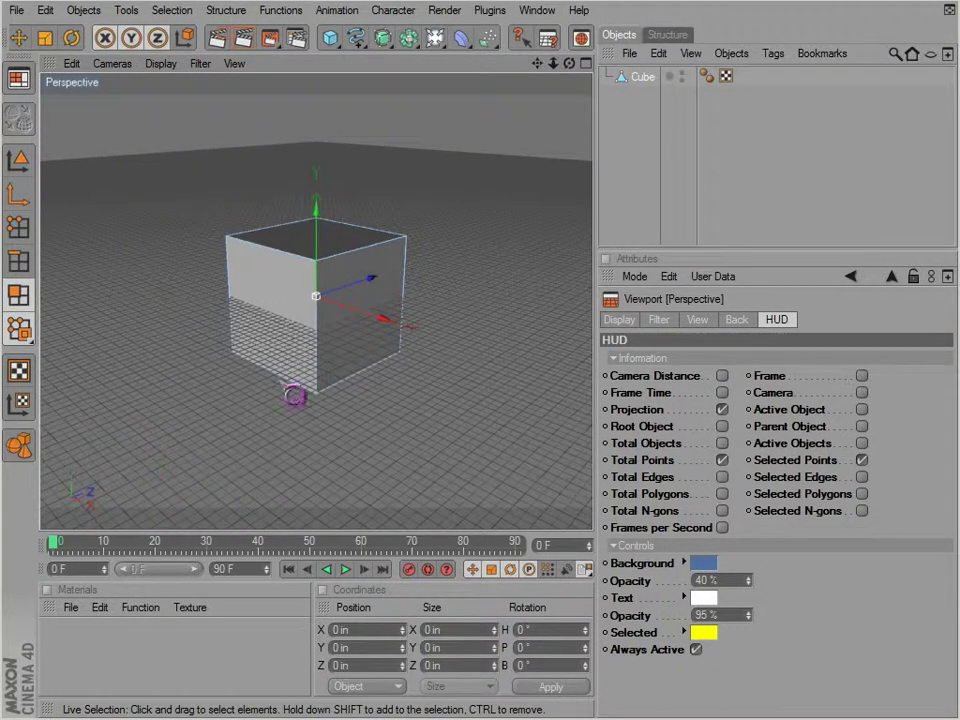
{"action": "scroll", "coordinate": [414, 246], "scroll_direction": "up", "scroll_amount": 4}
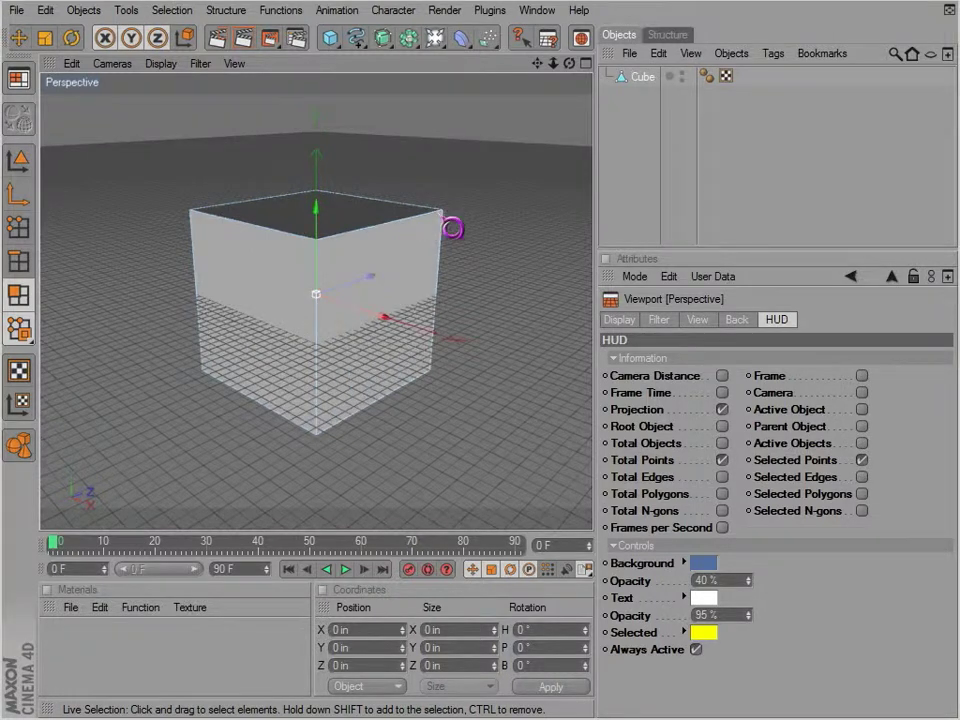
{"action": "scroll", "coordinate": [450, 226], "scroll_direction": "down", "scroll_amount": 1}
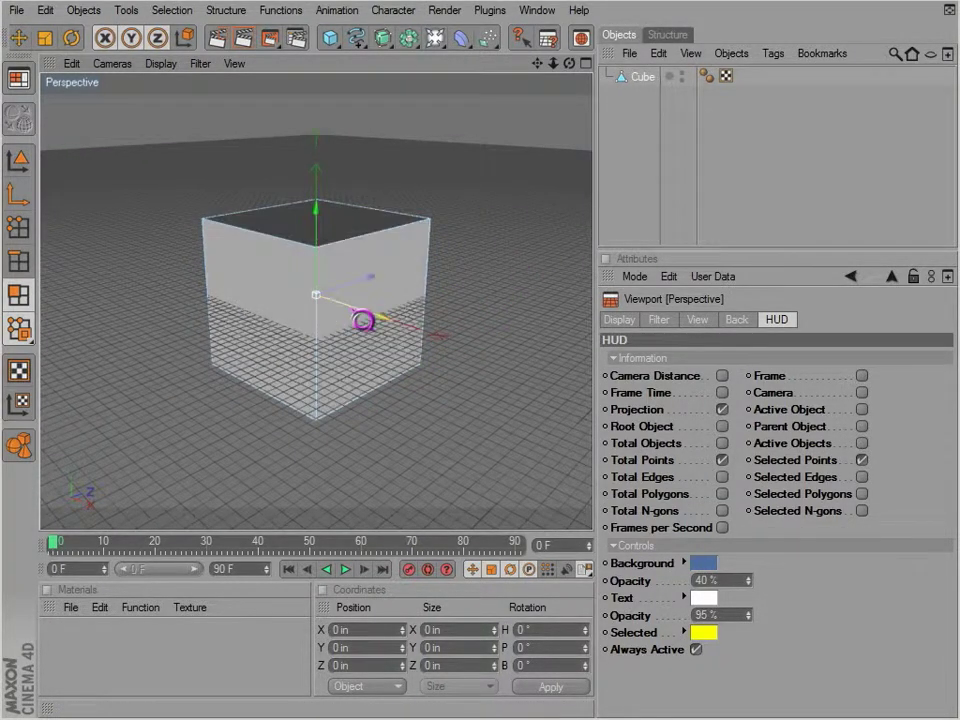
- Delete the side polygon on the Cube's positive X side
{"action": "left_click", "coordinate": [360, 358]}
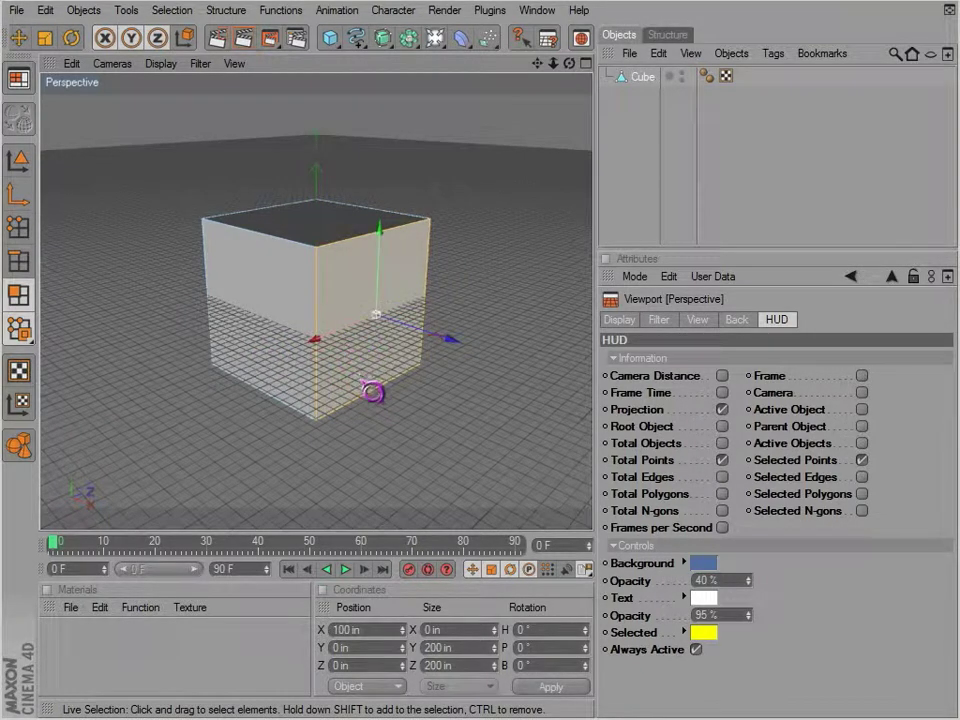
{"action": "key", "text": "Delete"}
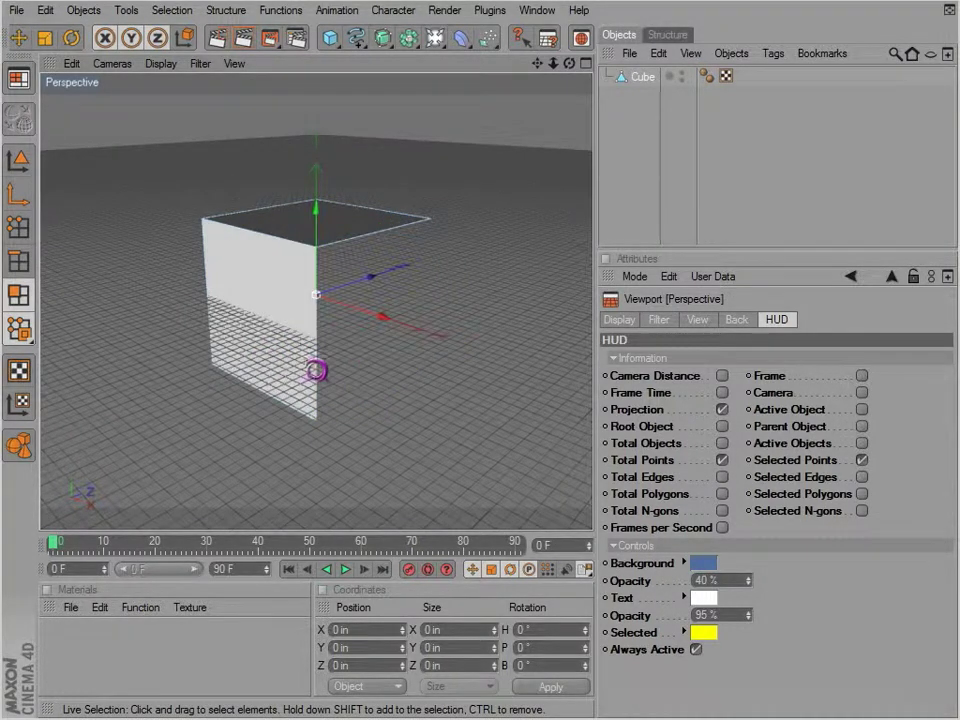
- Reverse the normals of the side polygon on the Cube's negative X side
{"action": "left_click_drag", "start_coordinate": [268, 339], "coordinate": [549, 456], "text": "alt"}
{"action": "left_click", "coordinate": [352, 357]}
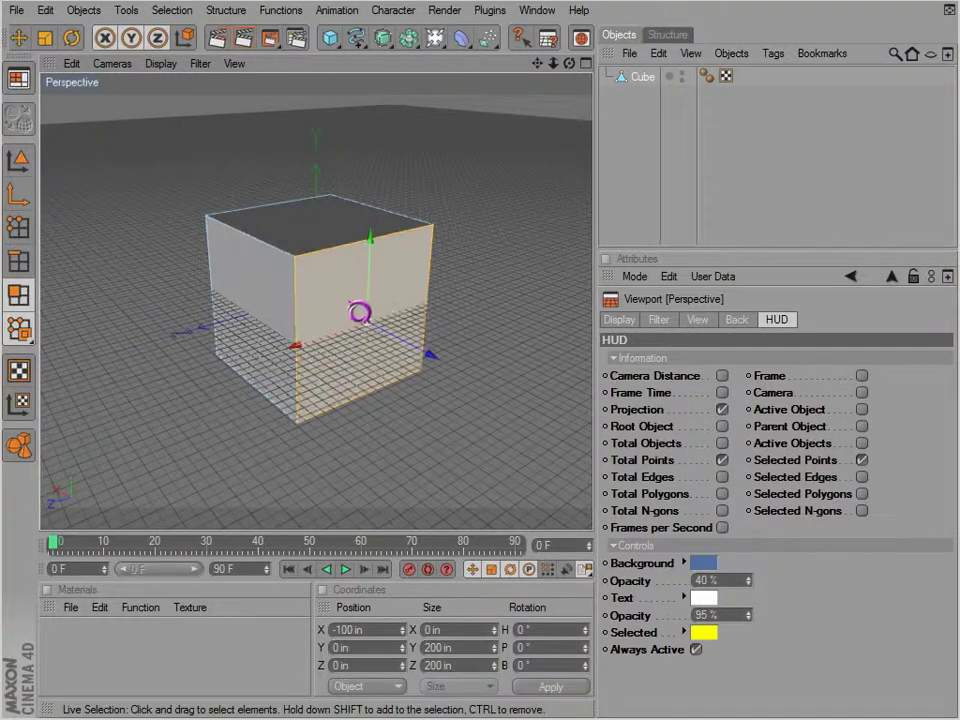
{"action": "right_click", "coordinate": [359, 313]}
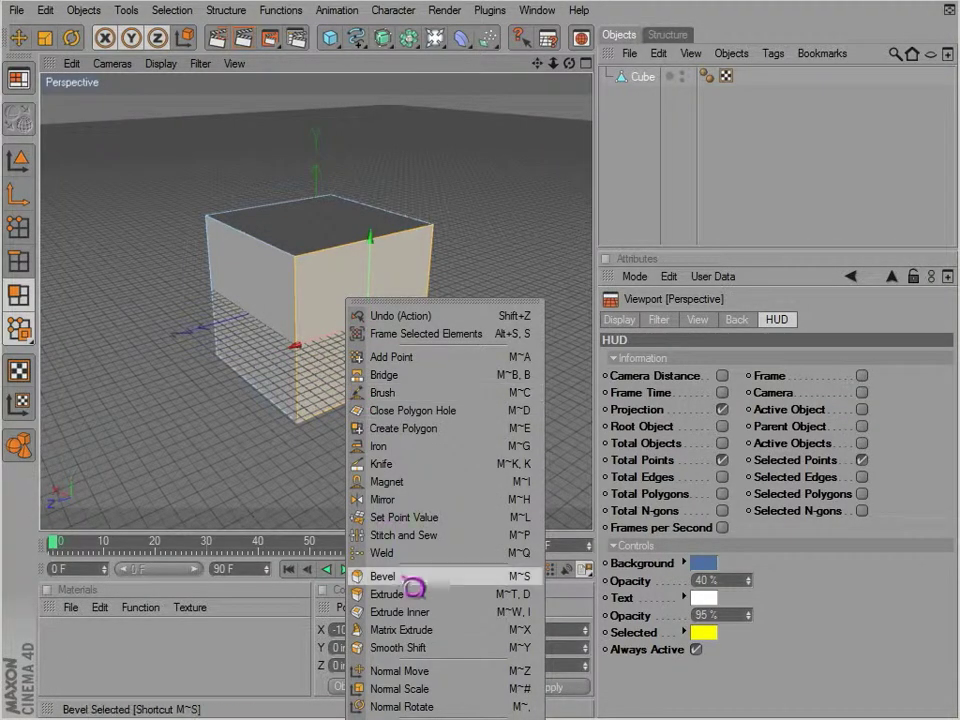
{"action": "middle_click_drag", "start_coordinate": [358, 290], "coordinate": [364, 204], "text": "alt"}
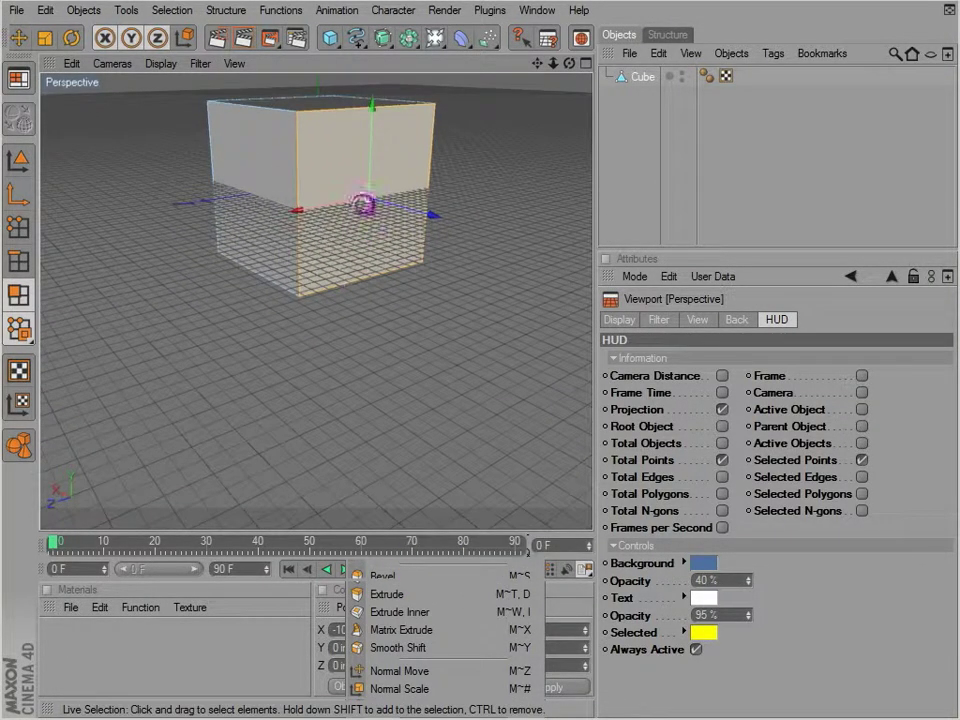
{"action": "right_click", "coordinate": [362, 189]}
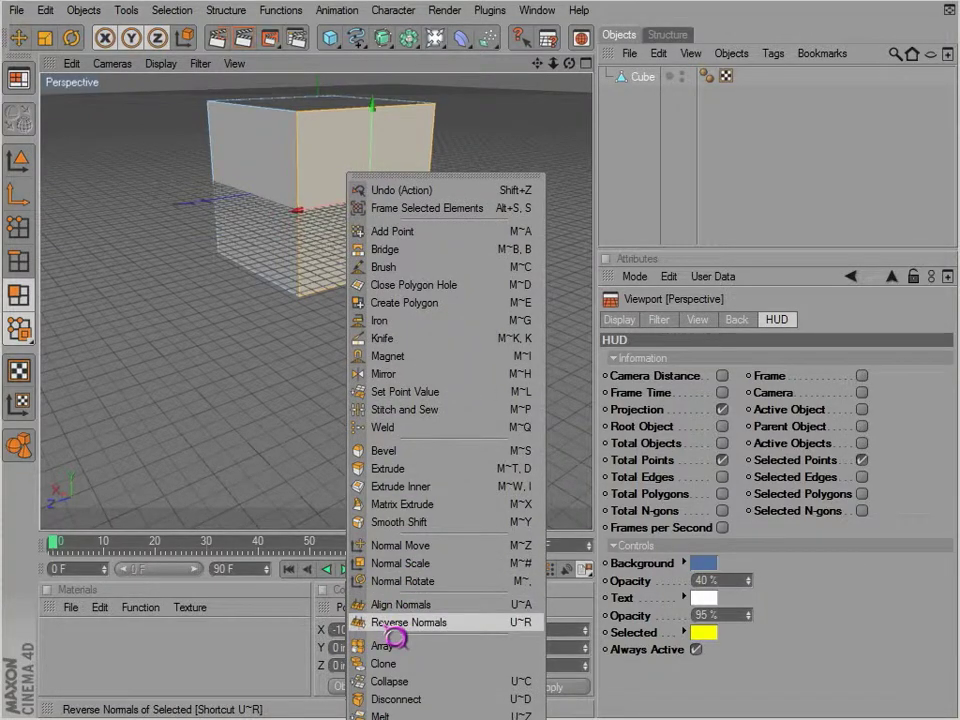
{"action": "left_click", "coordinate": [396, 622]}
{"action": "middle_click_drag", "start_coordinate": [373, 325], "coordinate": [346, 402], "text": "alt"}
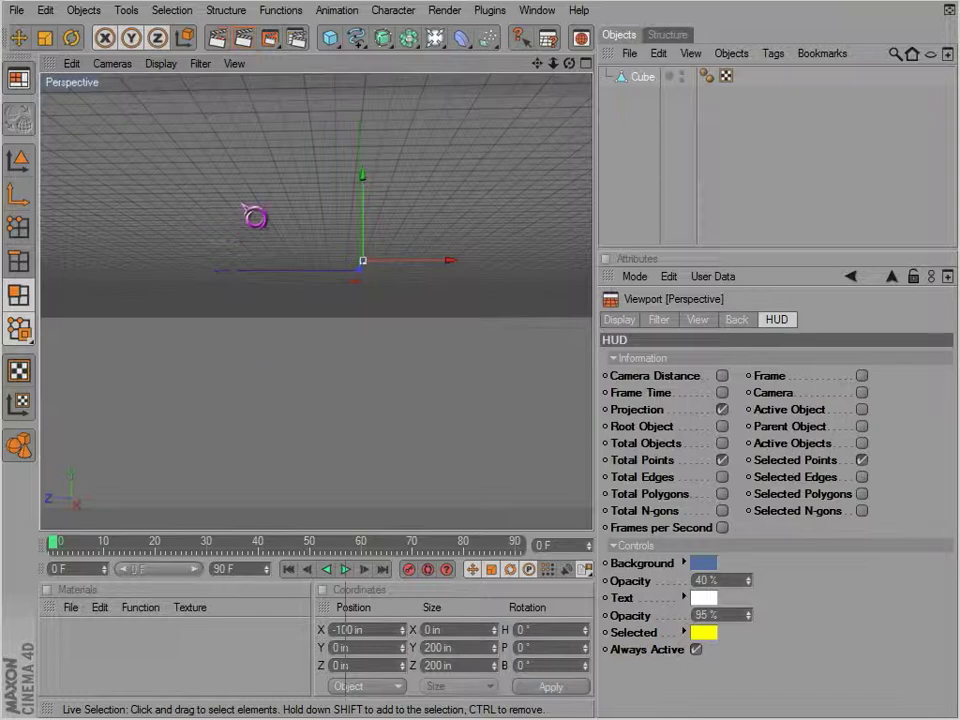
{"action": "left_click_drag", "start_coordinate": [272, 325], "coordinate": [549, 455], "text": "alt"}
{"action": "left_click_drag", "start_coordinate": [532, 446], "coordinate": [242, 381], "text": "alt"}
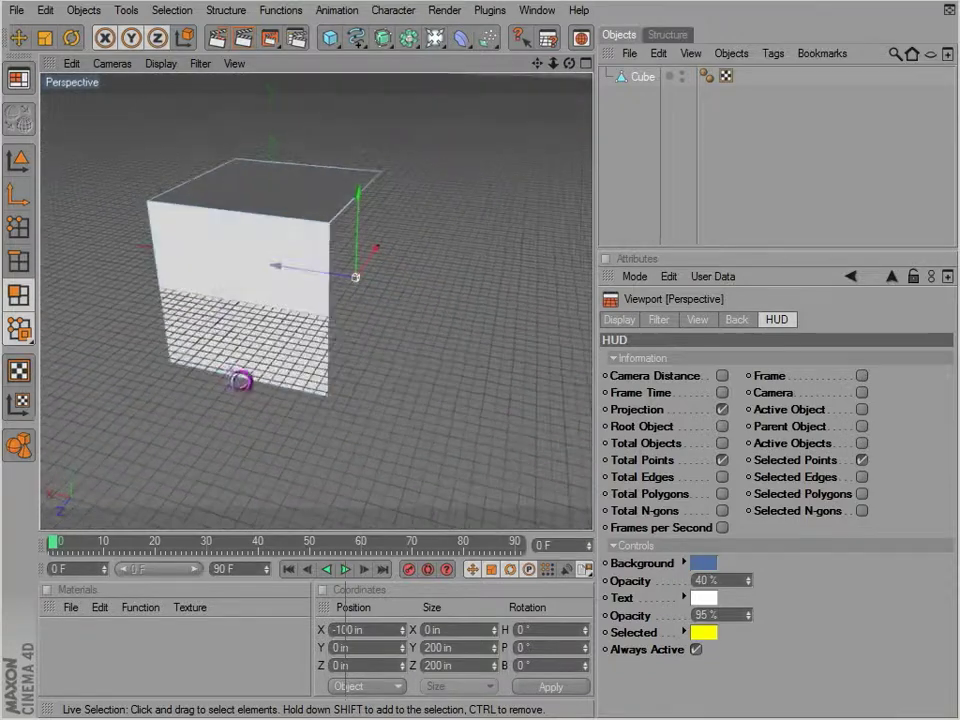
{"action": "right_click_drag", "start_coordinate": [242, 381], "coordinate": [550, 455], "text": "alt"}
{"action": "mouse_move", "coordinate": [550, 455]}
{"action": "left_mouse_down", "text": "alt"}
{"action": "mouse_move", "coordinate": [570, 454]}
{"action": "mouse_move", "coordinate": [550, 455]}
{"action": "left_mouse_up", "text": "alt"}
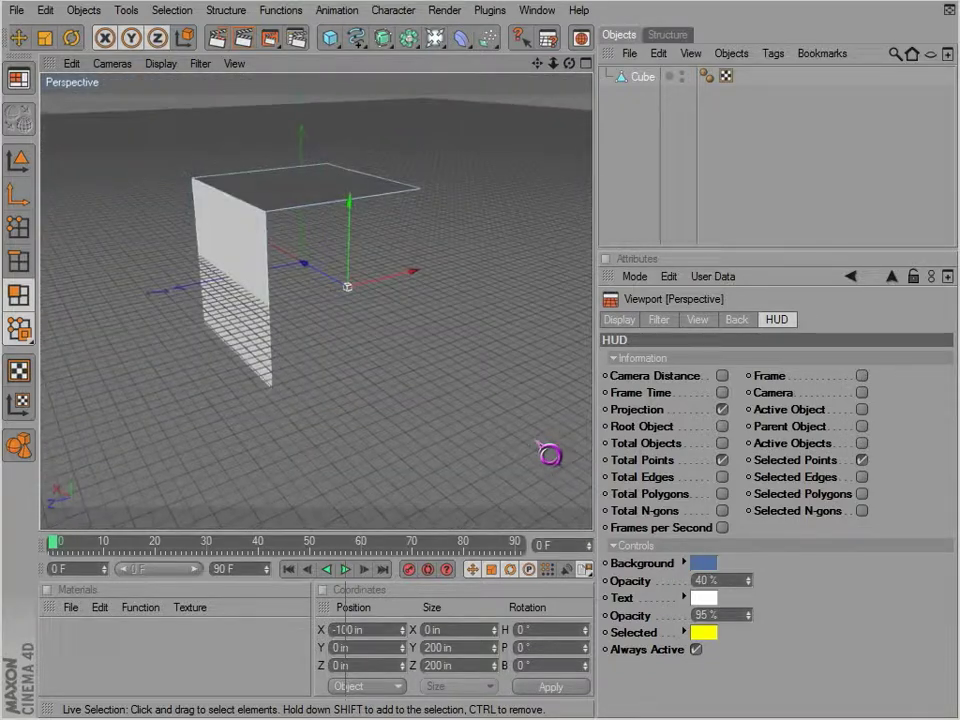
- Add a HyperNURBS object and nest the Cube under it
{"action": "left_click_drag", "start_coordinate": [281, 190], "coordinate": [404, 133], "text": "alt"}
{"action": "left_click", "coordinate": [407, 48]}
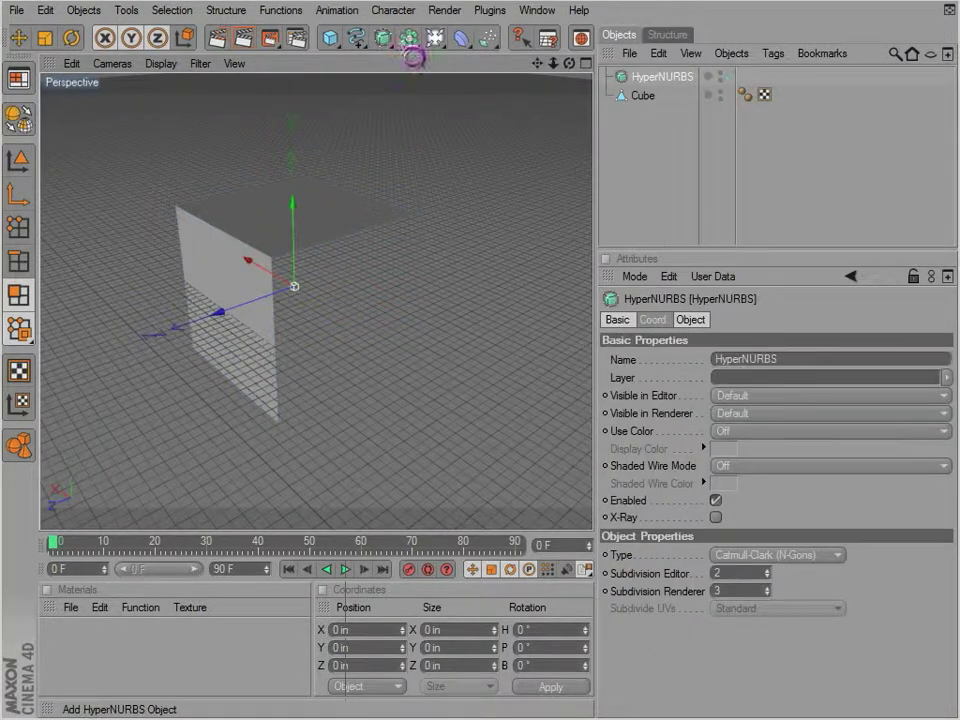
{"action": "mouse_move", "coordinate": [655, 95]}
{"action": "left_mouse_down"}
{"action": "mouse_move", "coordinate": [638, 90]}
{"action": "mouse_move", "coordinate": [650, 78]}
{"action": "left_mouse_up"}
{"action": "left_click", "coordinate": [650, 126]}
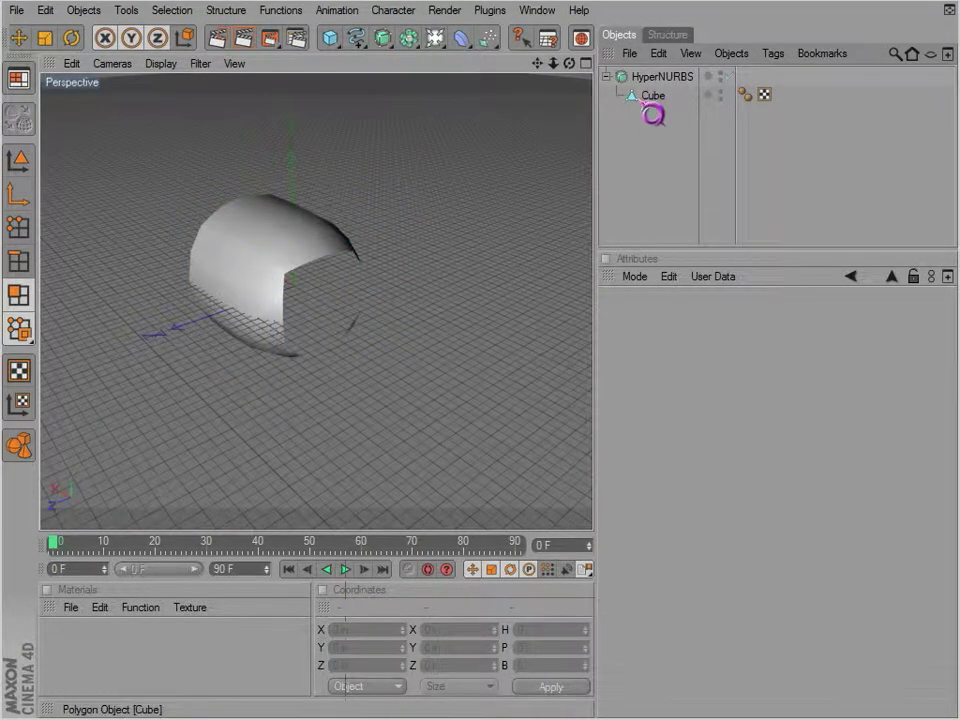
- Turn off Backface Culling for the perspective view and inspect the smoothed Cube without a selection
{"action": "left_click", "coordinate": [653, 99]}
{"action": "left_click", "coordinate": [161, 63]}
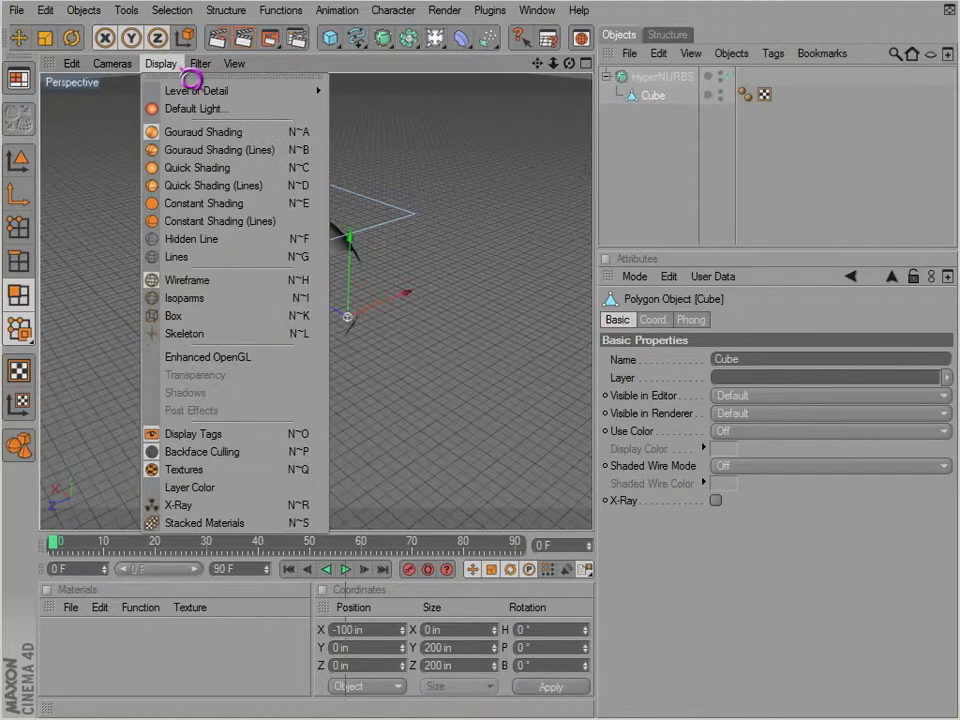
{"action": "left_click", "coordinate": [172, 457]}
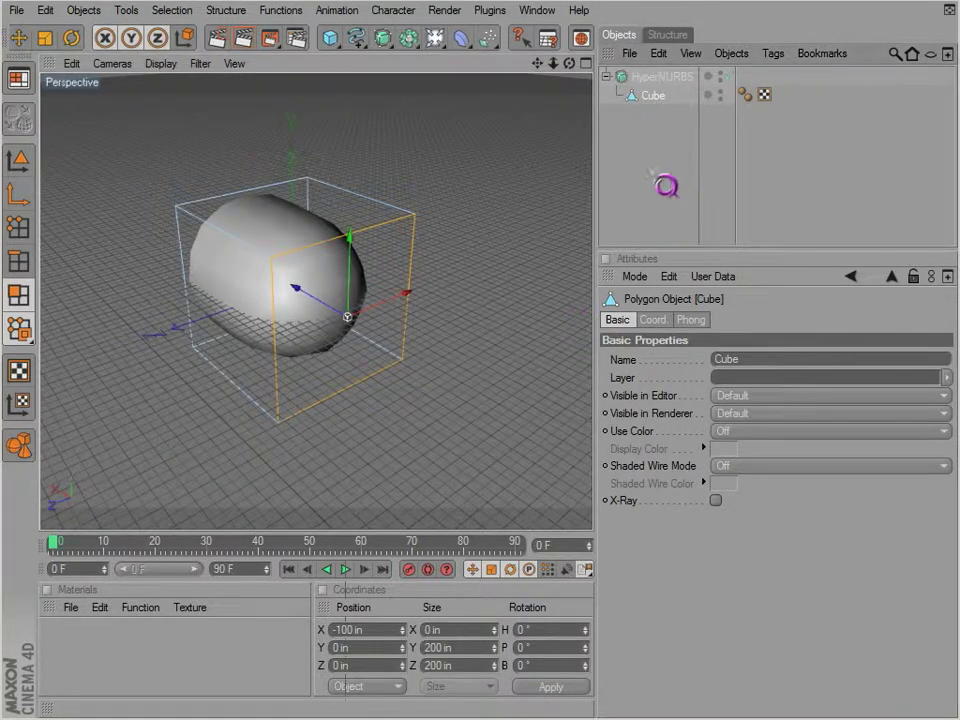
{"action": "left_click", "coordinate": [656, 176]}
{"action": "mouse_move", "coordinate": [546, 446]}
{"action": "left_mouse_down", "text": "alt"}
{"action": "mouse_move", "coordinate": [536, 438]}
{"action": "mouse_move", "coordinate": [549, 456]}
{"action": "left_mouse_up", "text": "alt"}
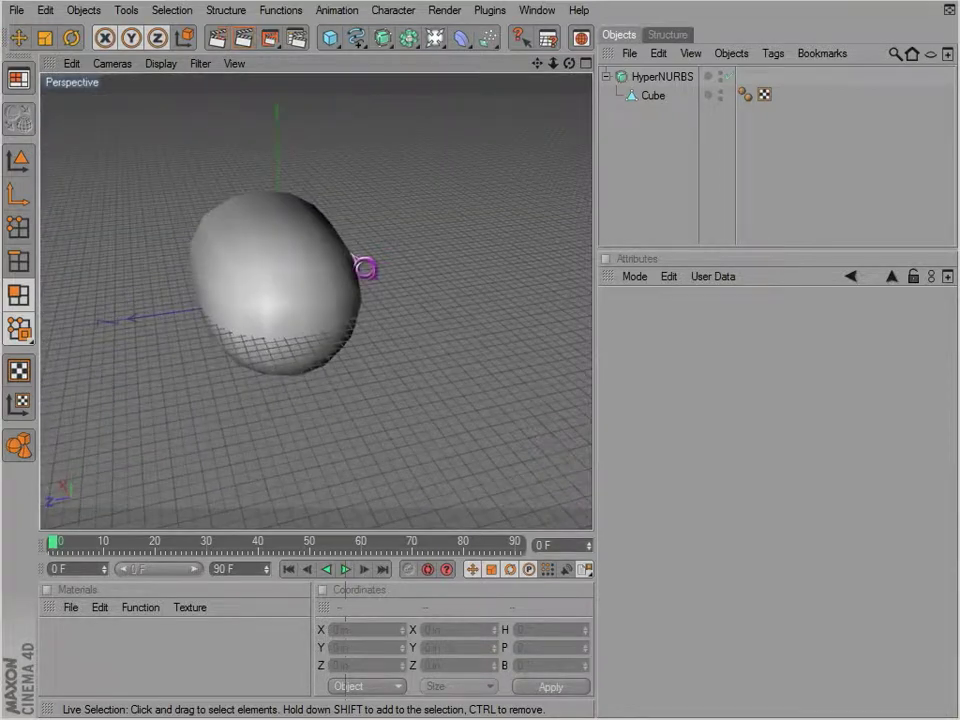
{"action": "left_click_drag", "start_coordinate": [366, 269], "coordinate": [441, 225], "text": "alt"}
- Disable the HyperNURBS and align the normals of all the Cube's polygons
{"action": "left_click", "coordinate": [653, 95]}
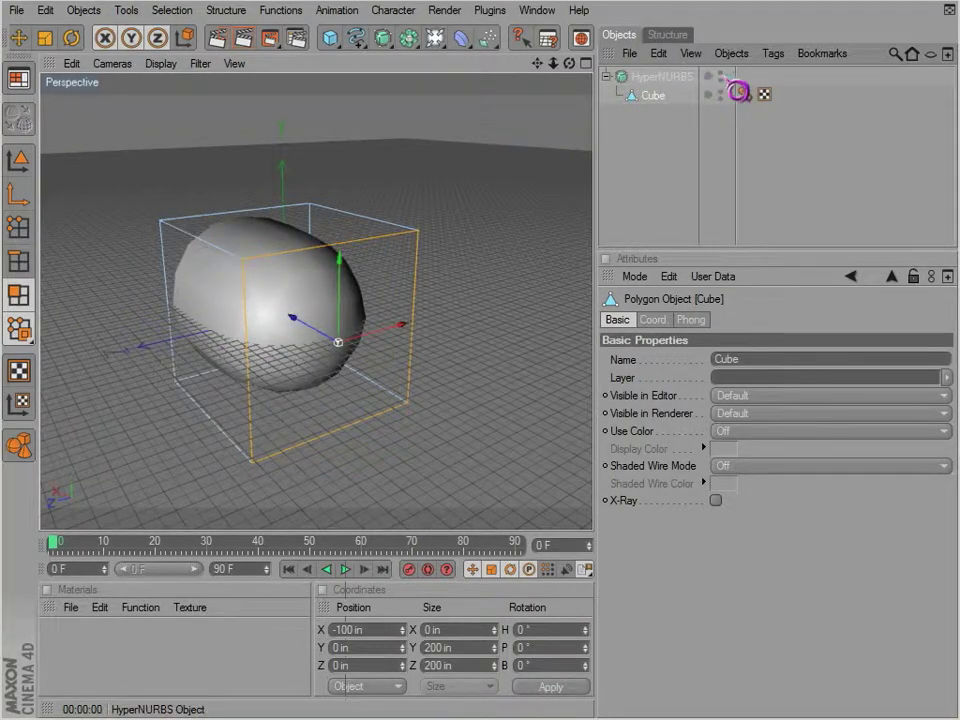
{"action": "key", "text": "ctrl+a"}
{"action": "left_click_drag", "start_coordinate": [353, 323], "coordinate": [370, 258], "text": "alt"}
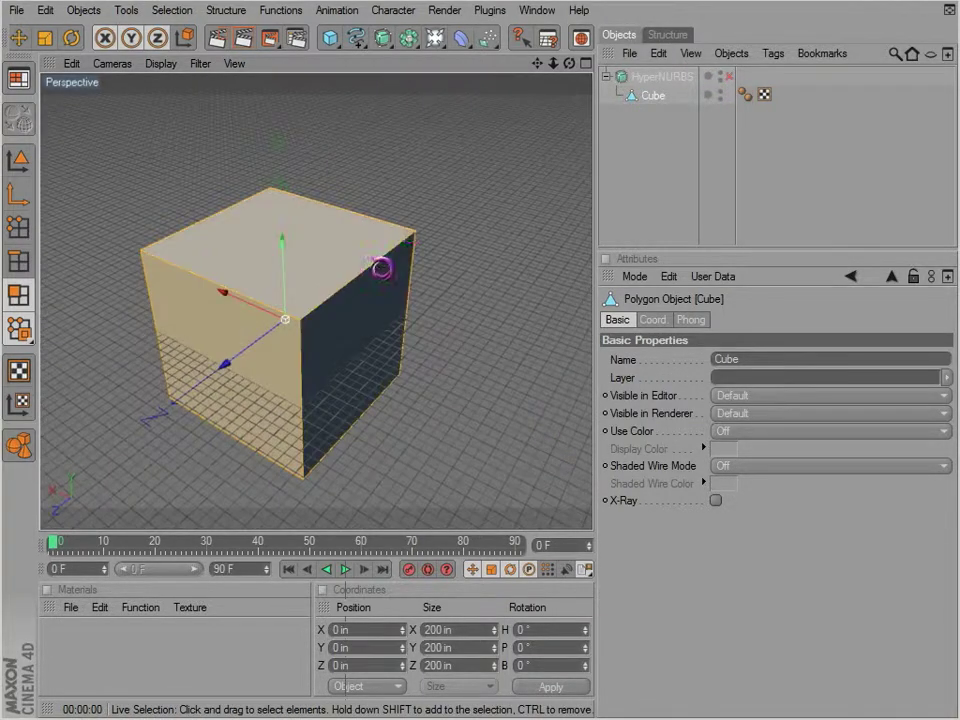
{"action": "left_click_drag", "start_coordinate": [355, 398], "coordinate": [468, 309], "text": "alt"}
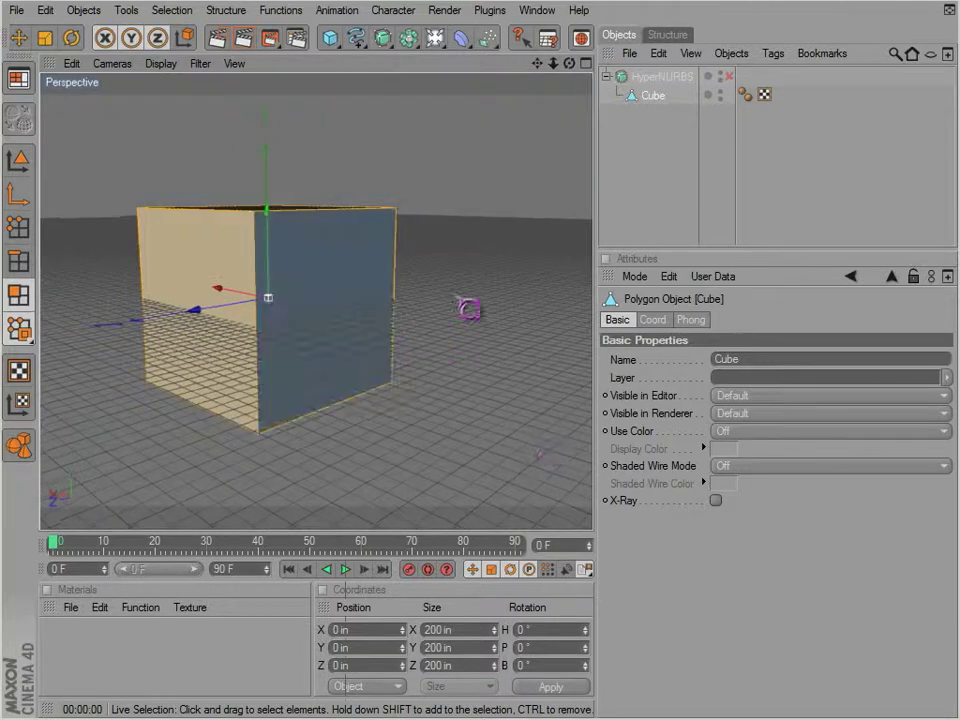
{"action": "left_click_drag", "start_coordinate": [538, 442], "coordinate": [538, 500], "text": "alt"}
{"action": "middle_click_drag", "start_coordinate": [538, 442], "coordinate": [554, 362], "text": "alt"}
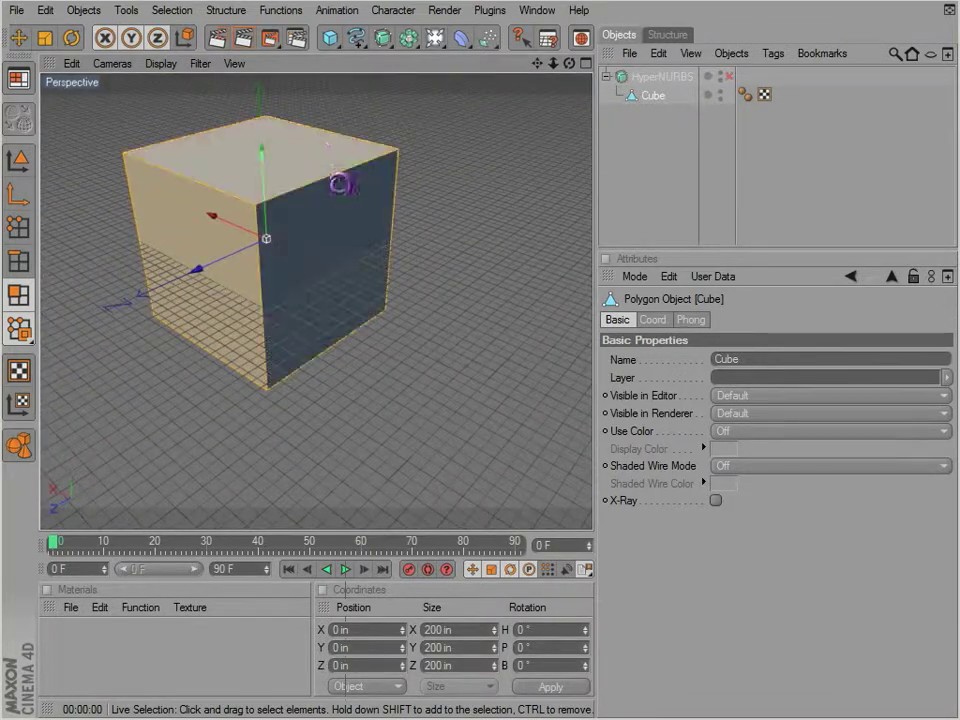
{"action": "right_click", "coordinate": [326, 145]}
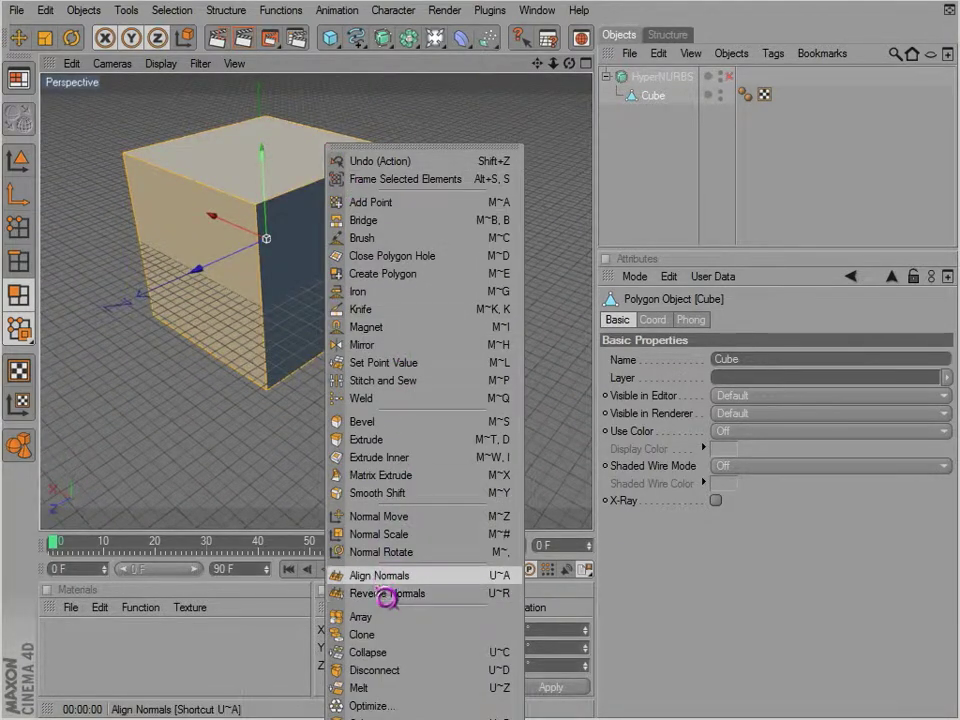
{"action": "left_click", "coordinate": [388, 593]}
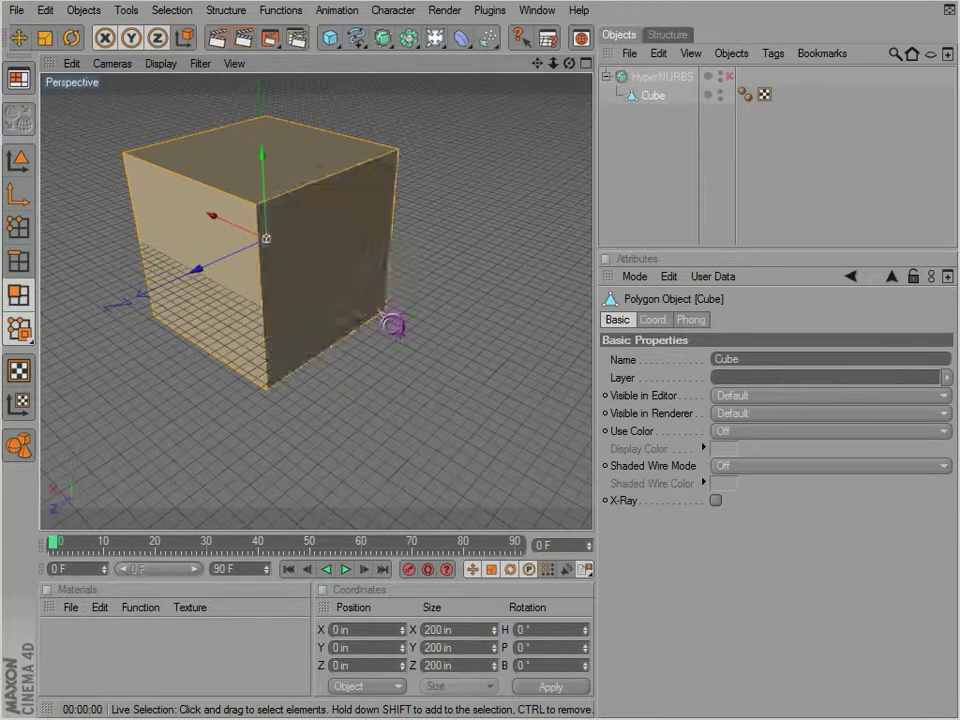
- Reverse the normals of all the Cube's polygons from inside it and render the perspective view
{"action": "left_click_drag", "start_coordinate": [316, 318], "coordinate": [371, 350], "text": "alt"}
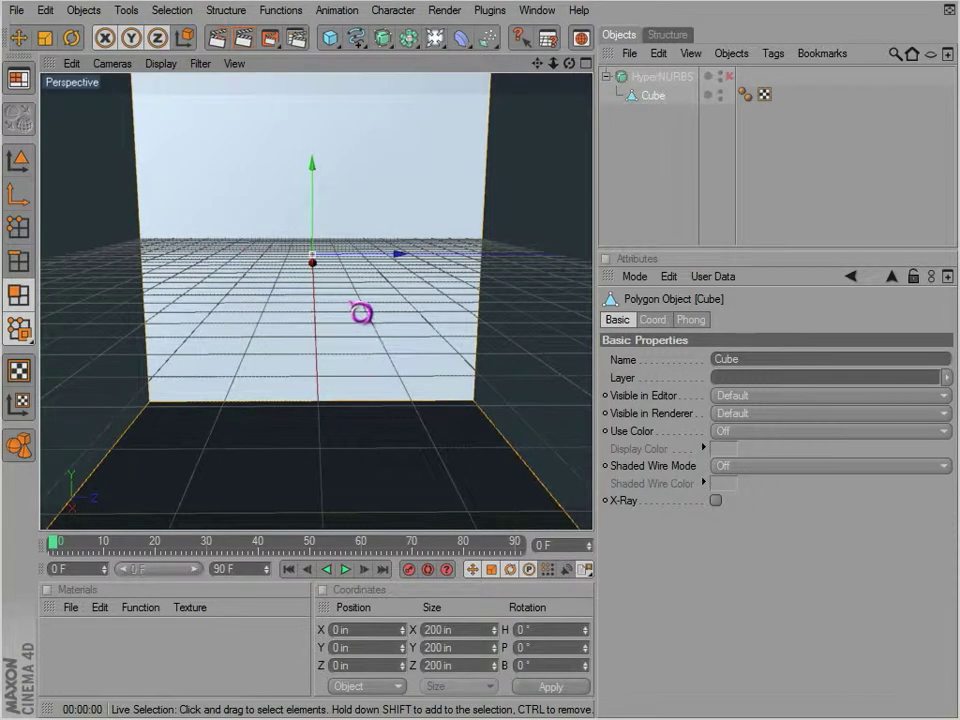
{"action": "right_click", "coordinate": [348, 333]}
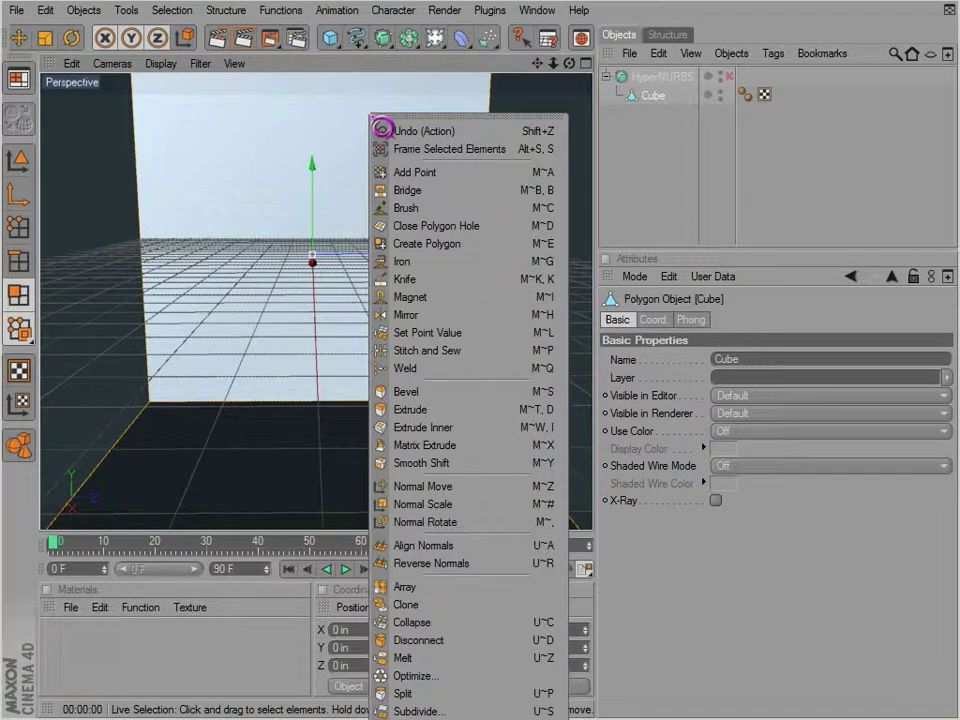
{"action": "left_click", "coordinate": [402, 565]}
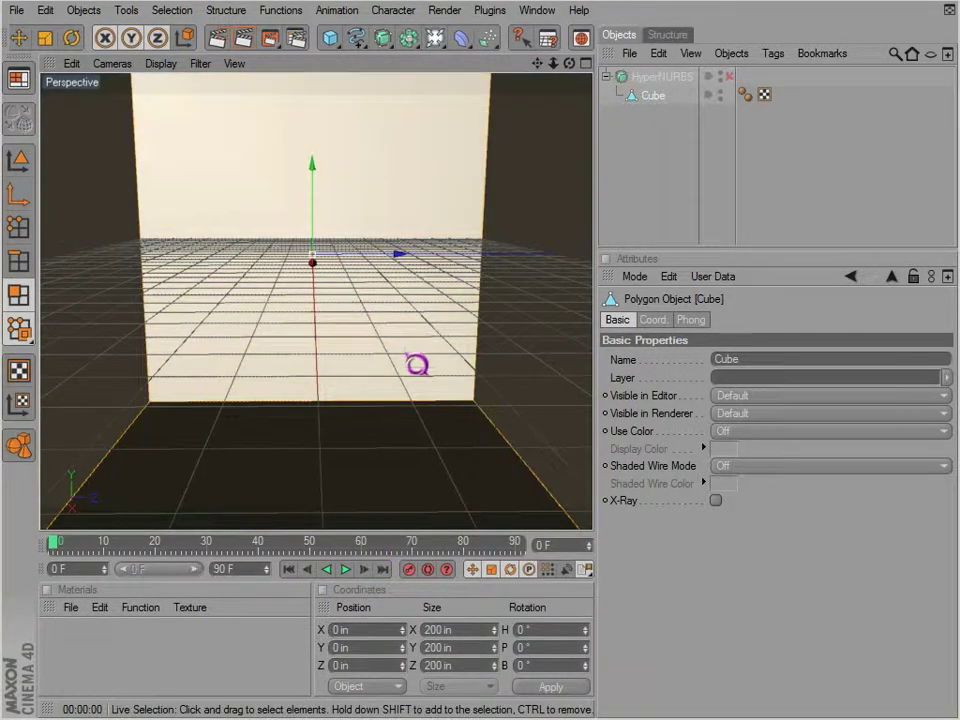
{"action": "key", "text": "ctrl+r"}
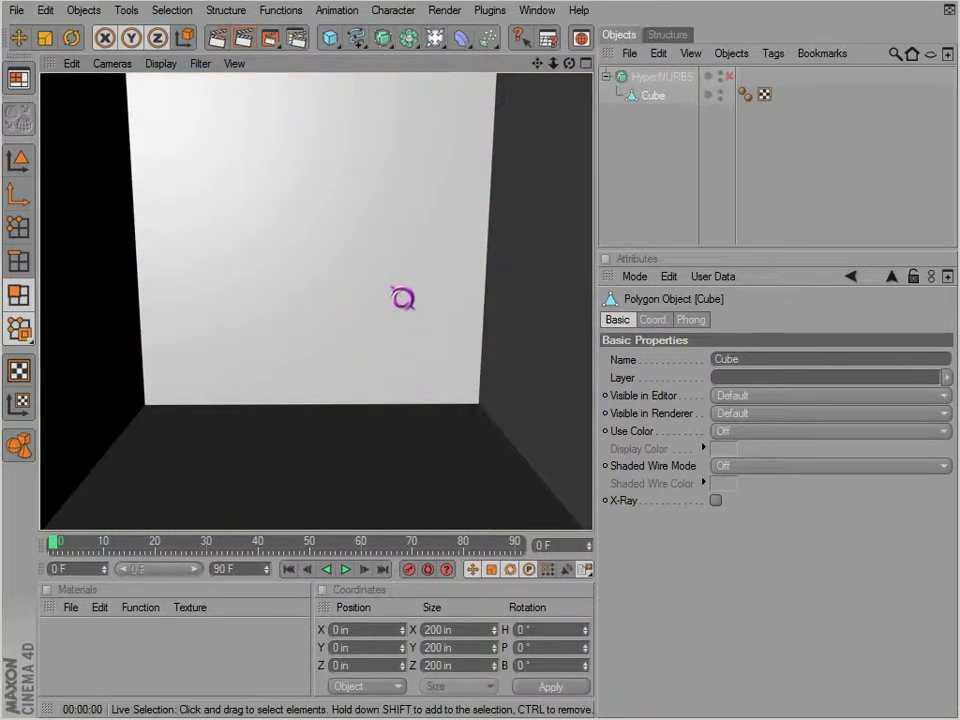